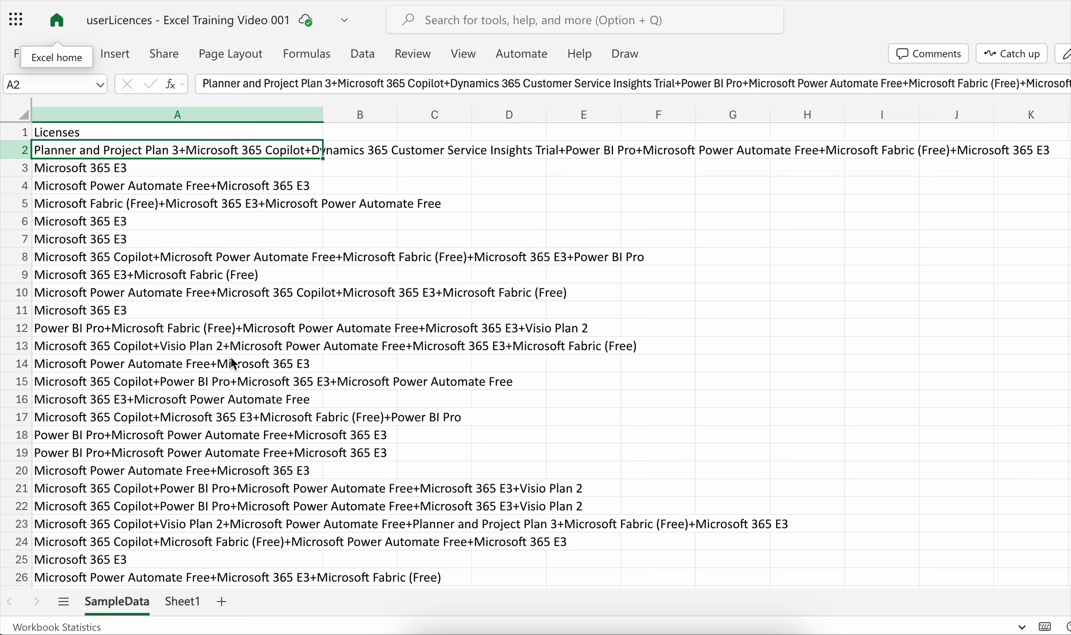
- Examine the combined licence entries on SampleData, plus the finished formula in A2 and the function list in column B of Sheet1
scroll(231, 360, down, 2)
scroll(231, 360, up, 2)
scroll(187, 493, down, 3)
scroll(187, 494, up, 3)
click(188, 600)
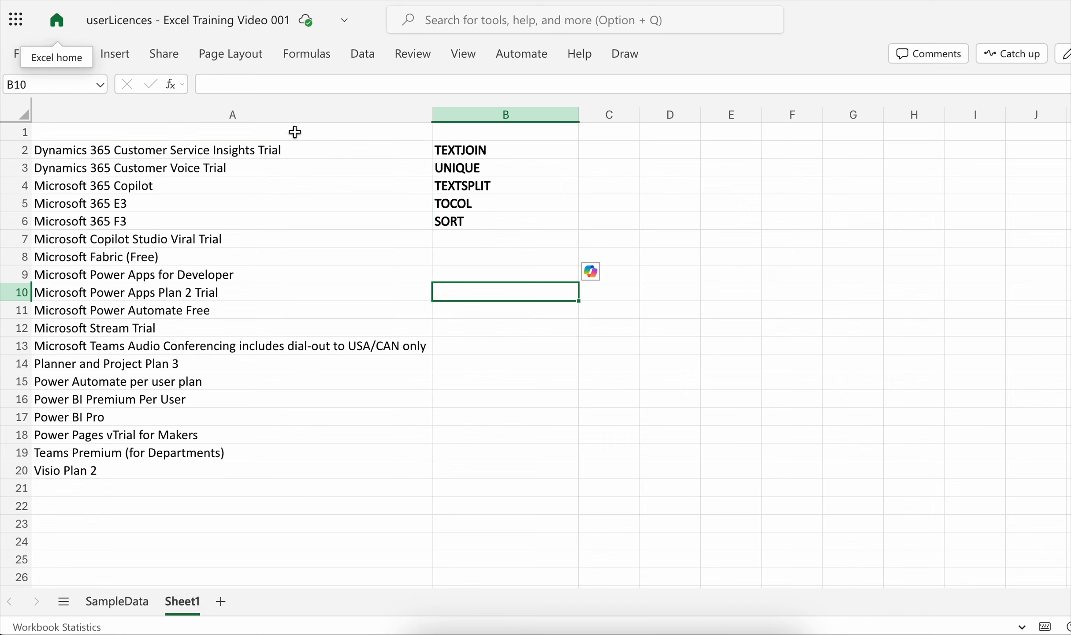
click(229, 155)
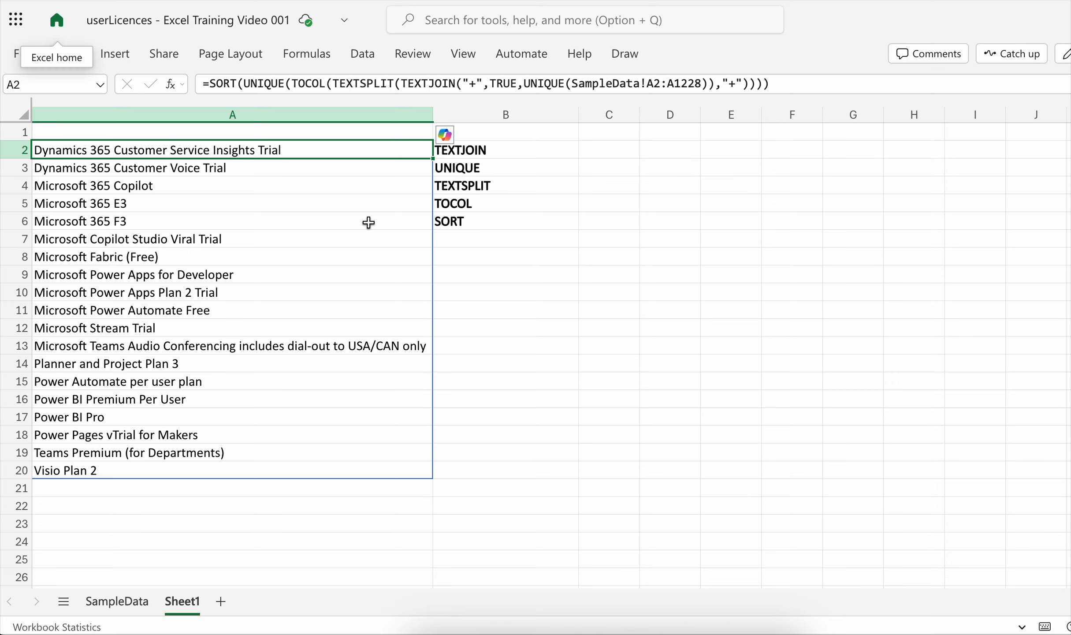
click(520, 256)
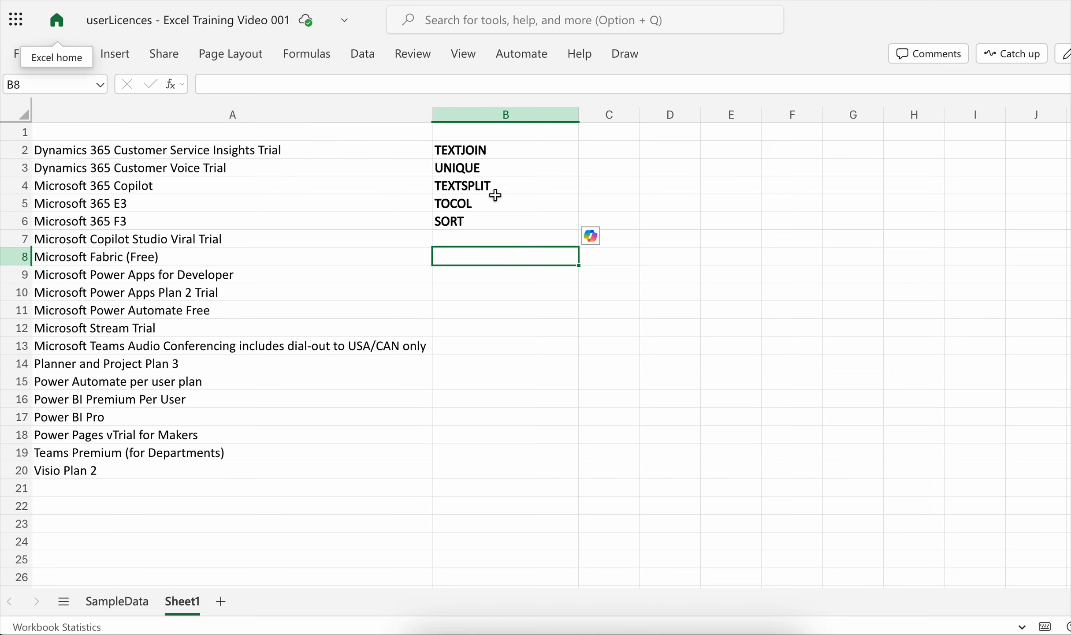
drag(498, 151, 481, 228)
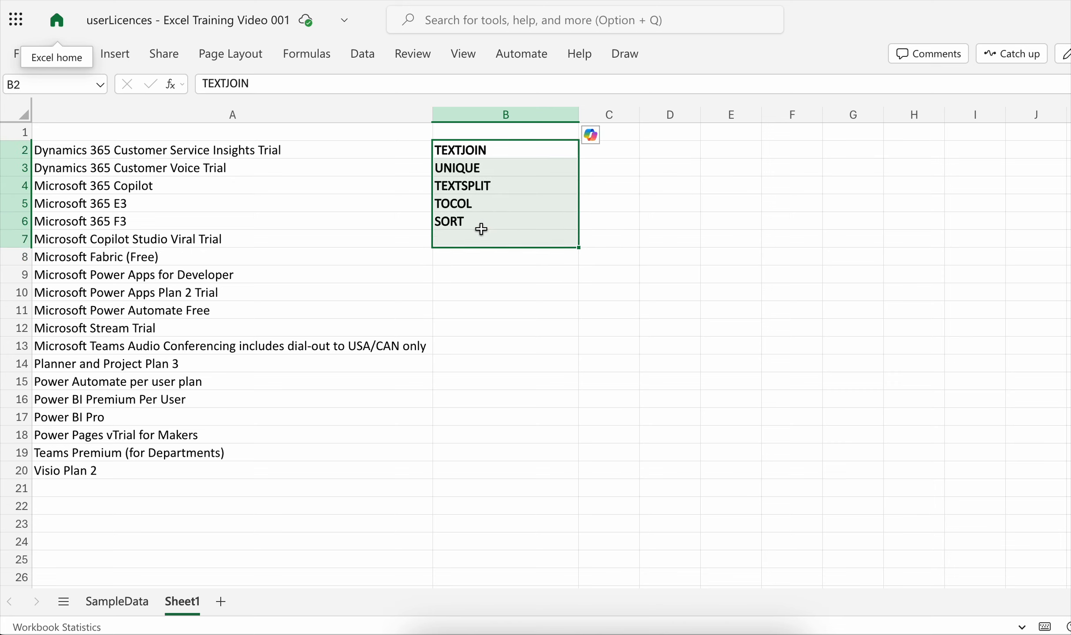
click(485, 269)
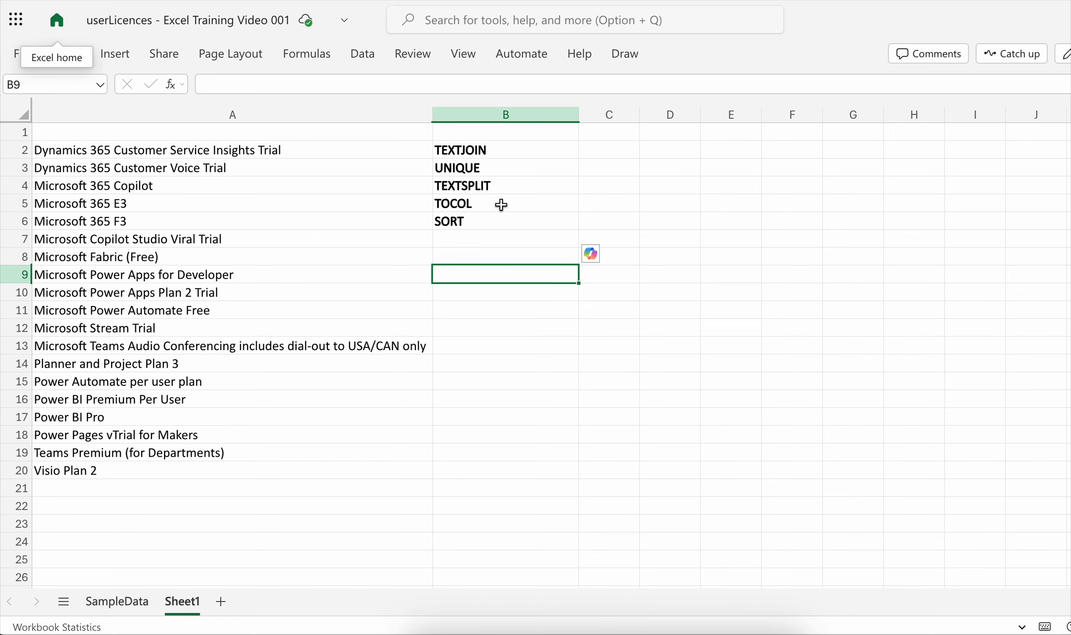
click(254, 150)
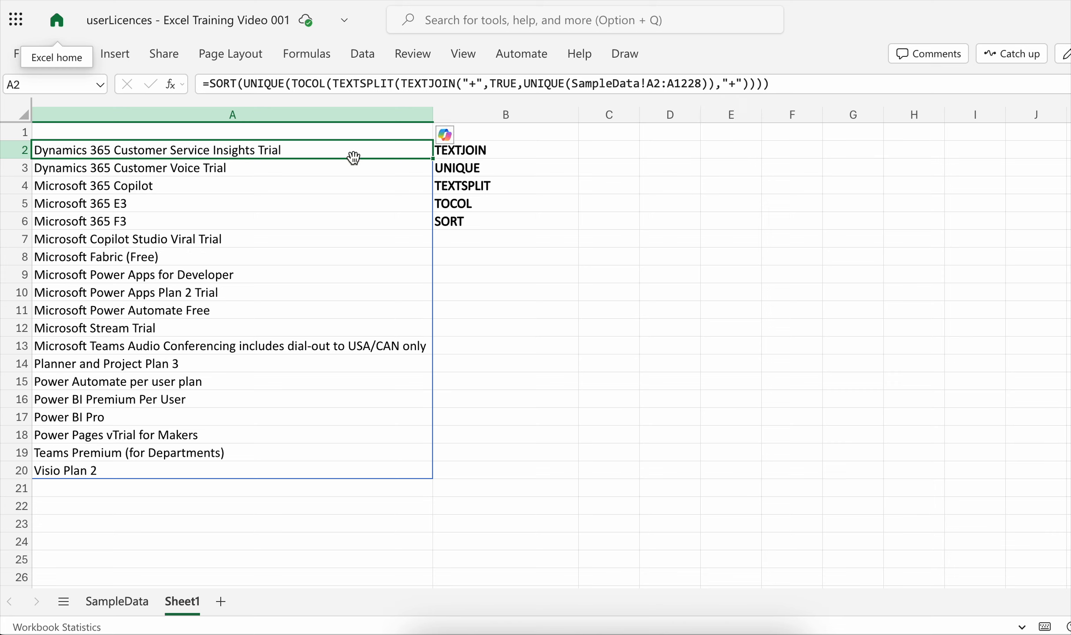
- Begin a TEXTJOIN formula in cell D2 of Sheet1 with "+" as the delimiter and TRUE to ignore empty cells
click(663, 144)
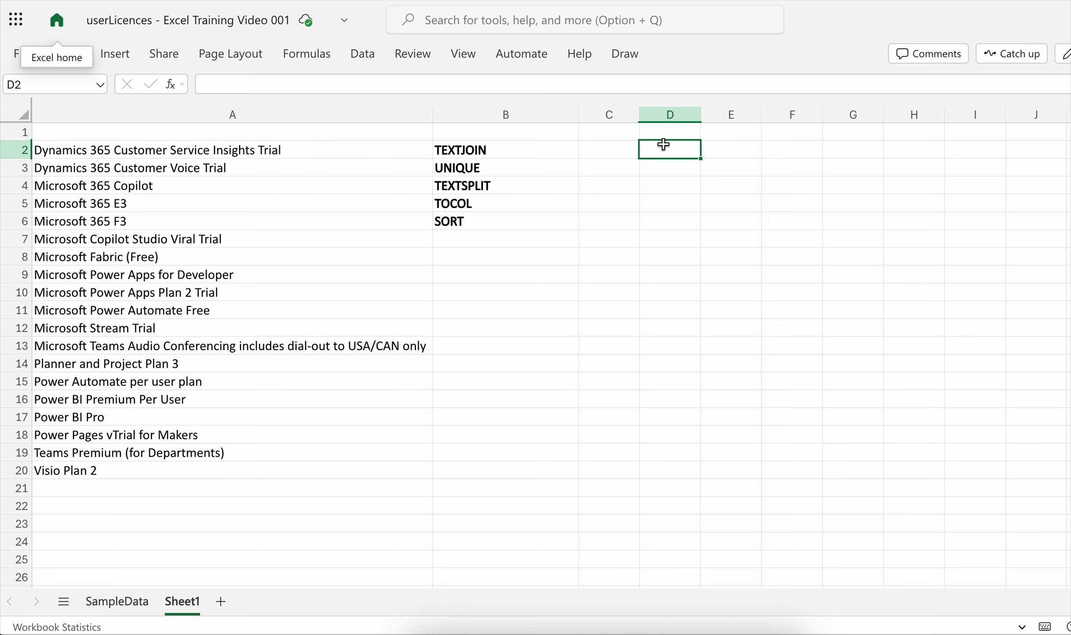
text(=)
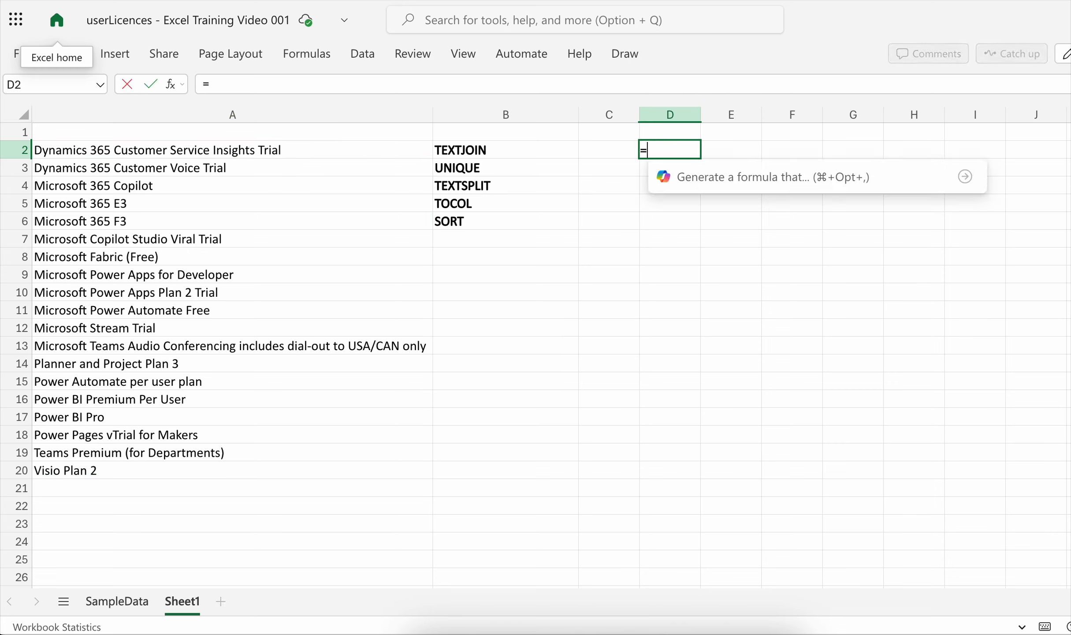
text(text)
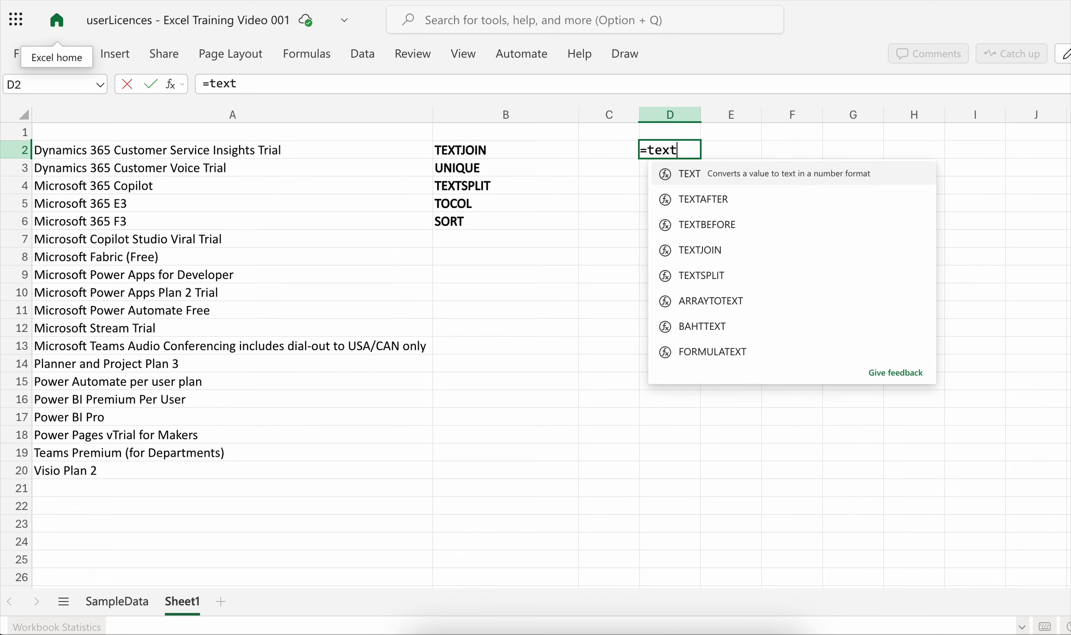
text(join()
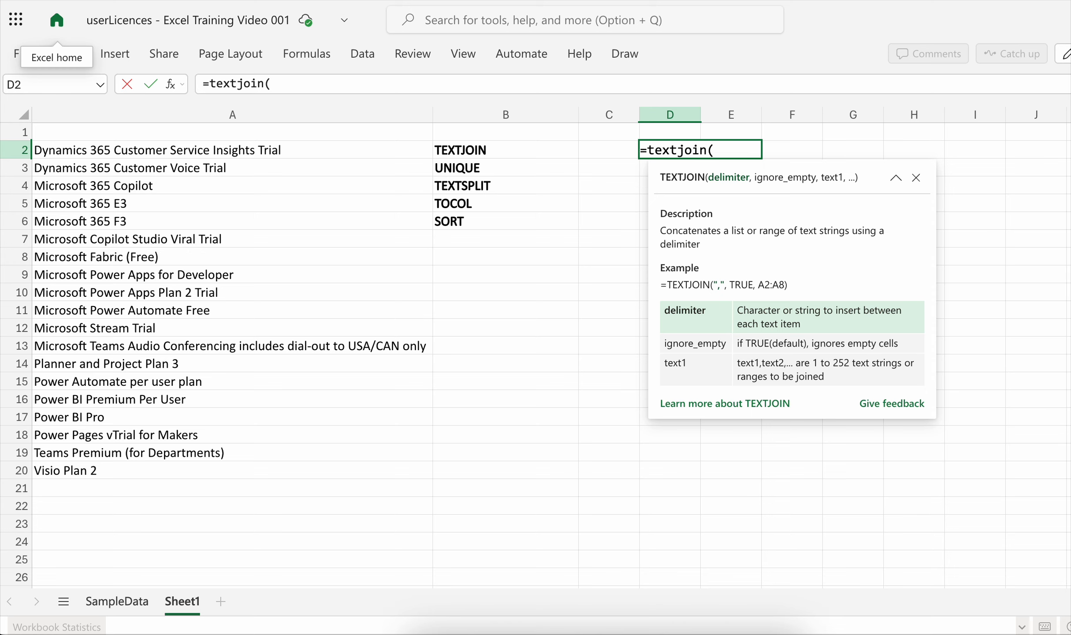
text("+",)
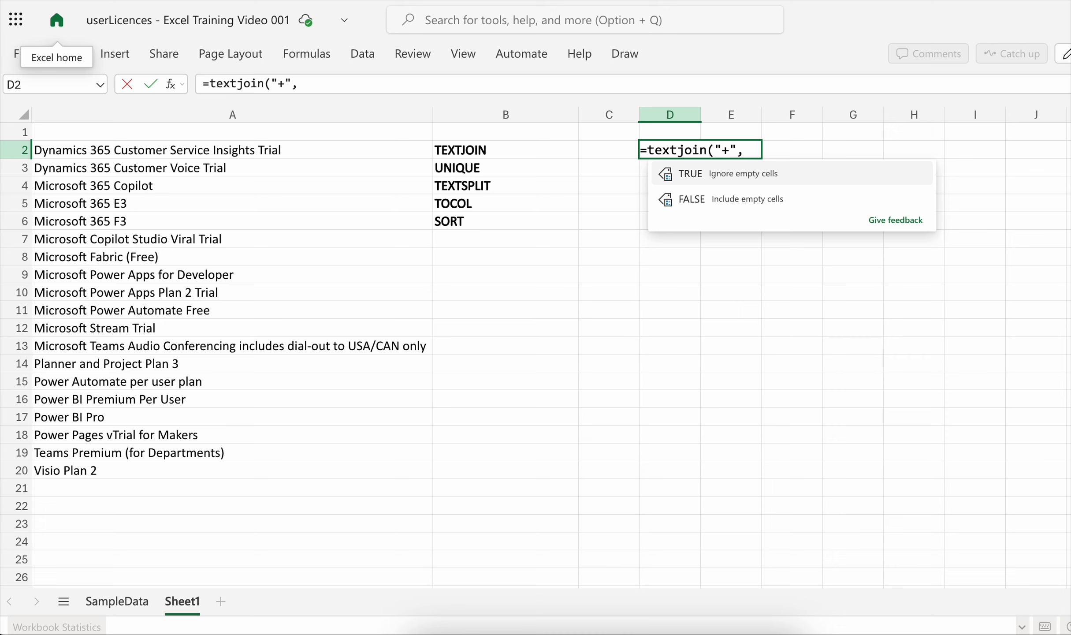
click(720, 174)
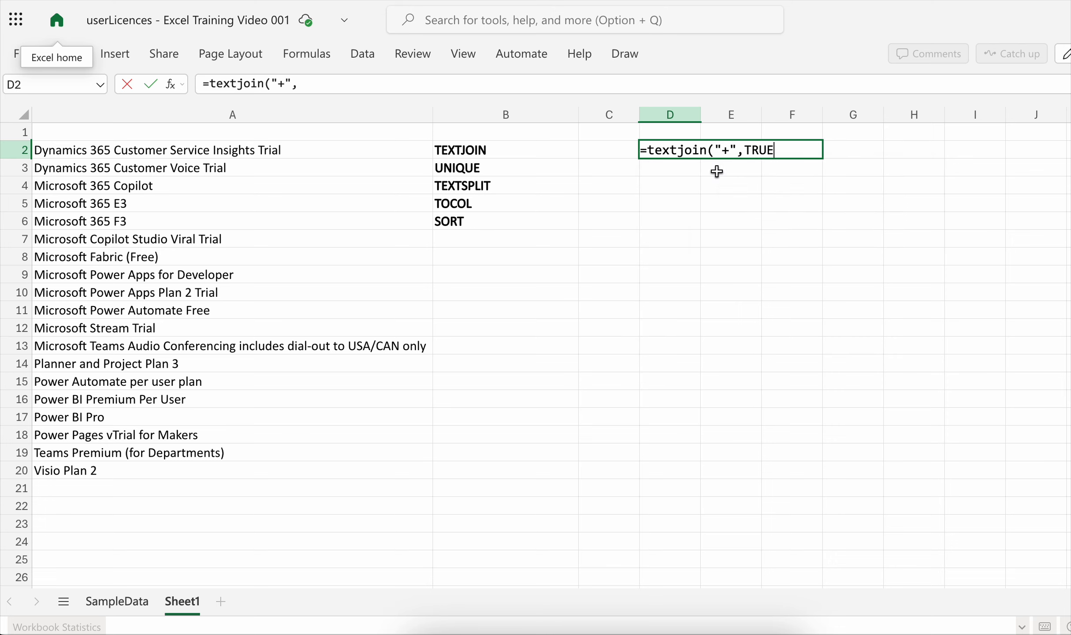
text(,)
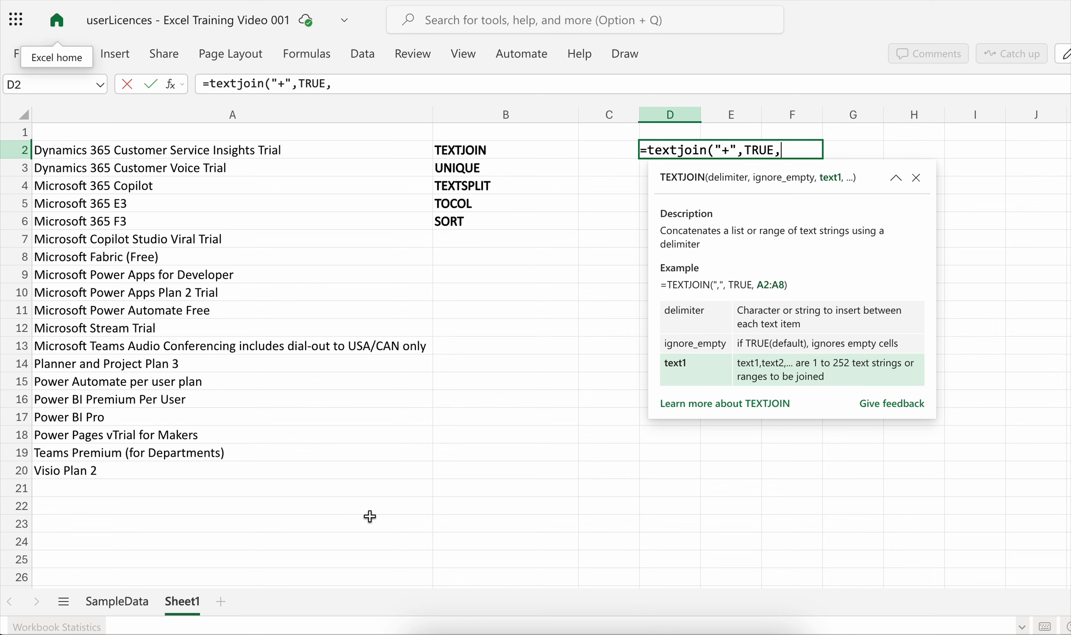
- Complete the TEXTJOIN formula with the licence range A2:A1228 from SampleData as its text argument and enter it
click(138, 602)
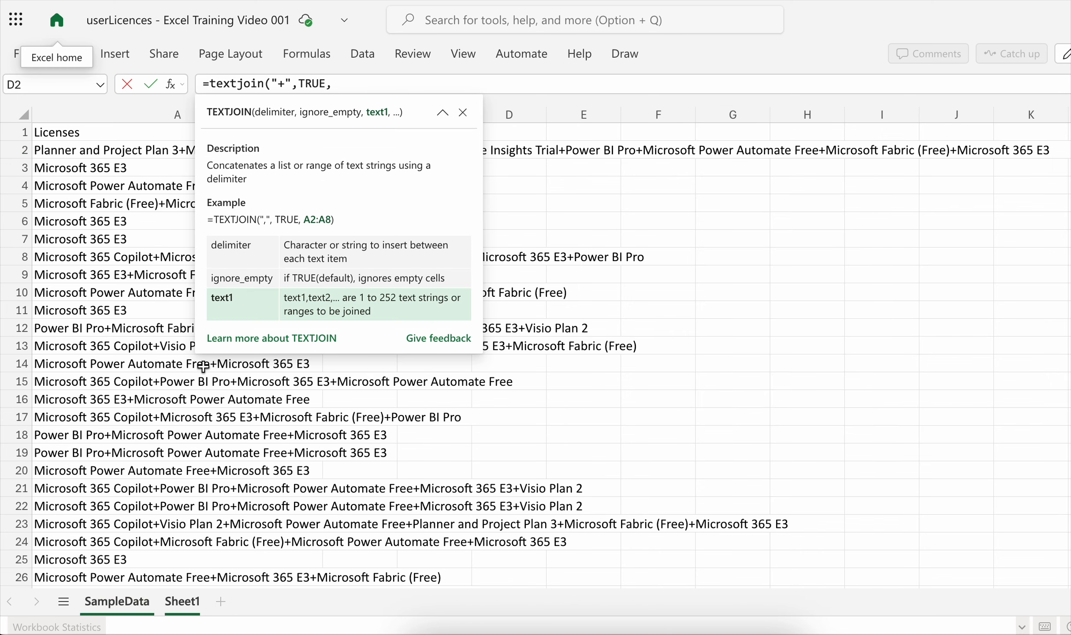
click(108, 162)
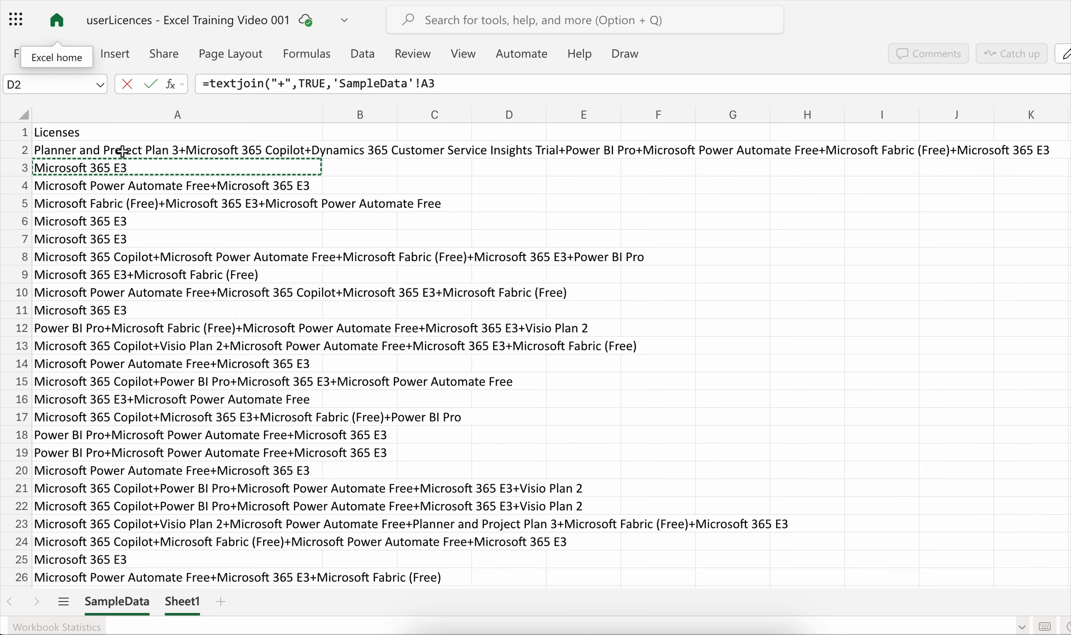
click(123, 151)
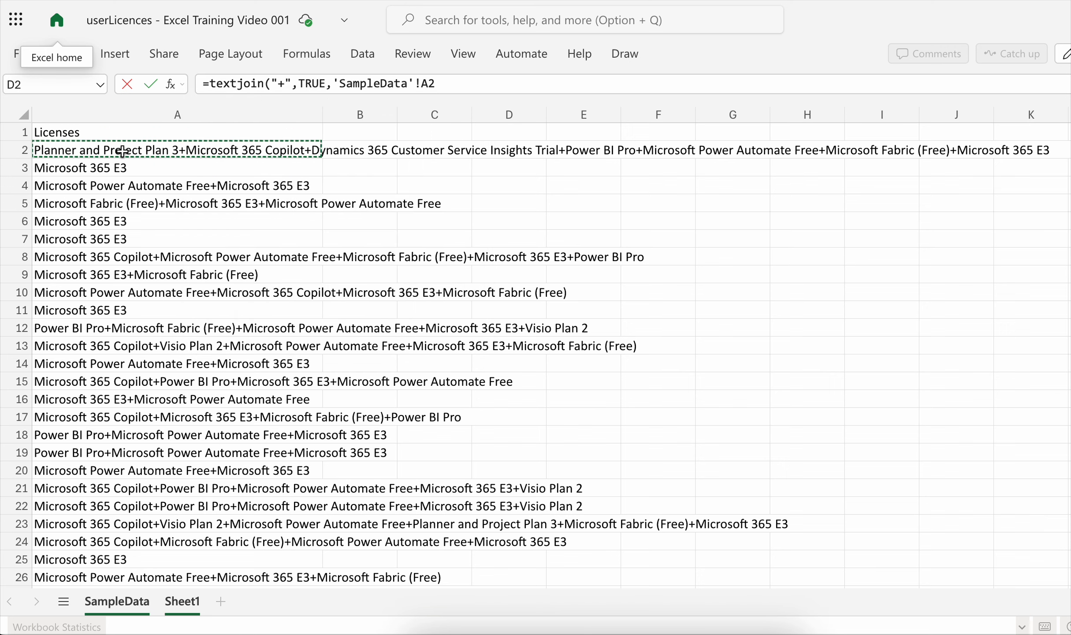
key(ctrl+shift+Down)
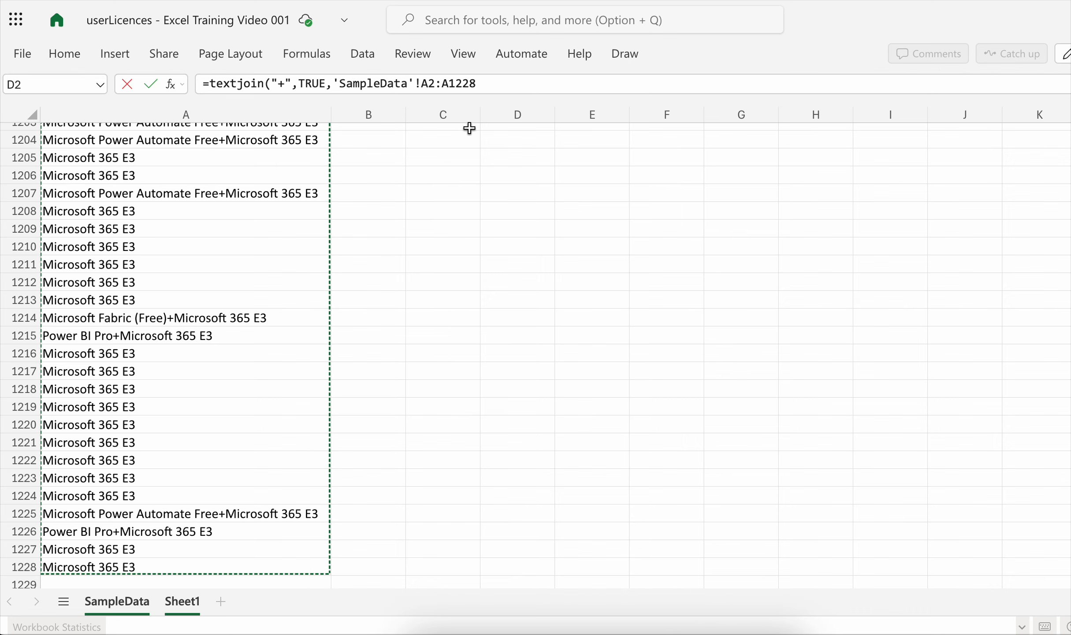
click(513, 88)
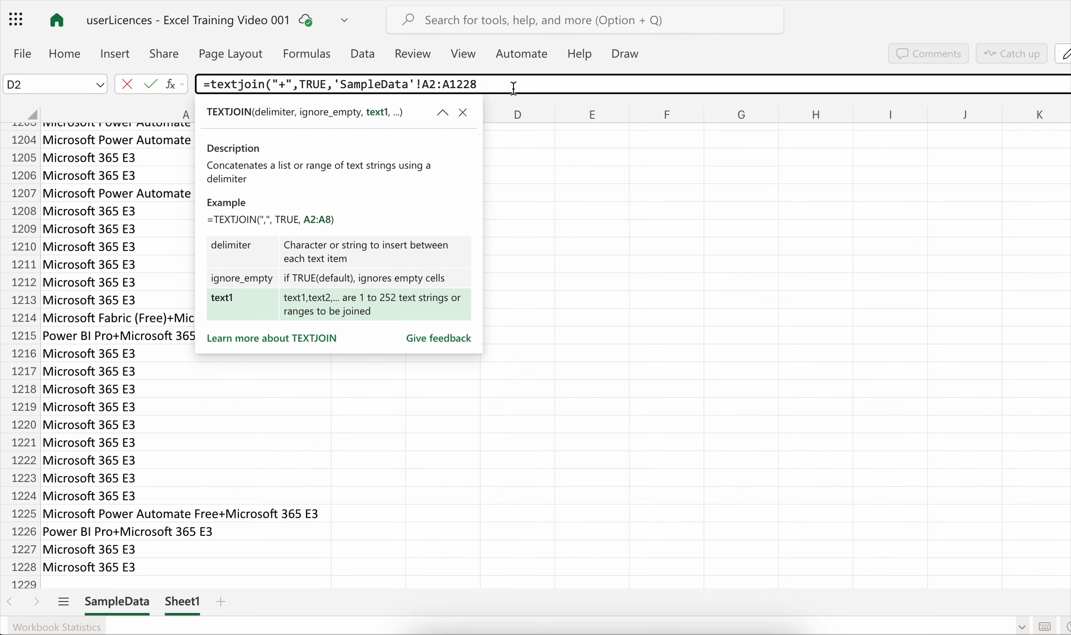
text())
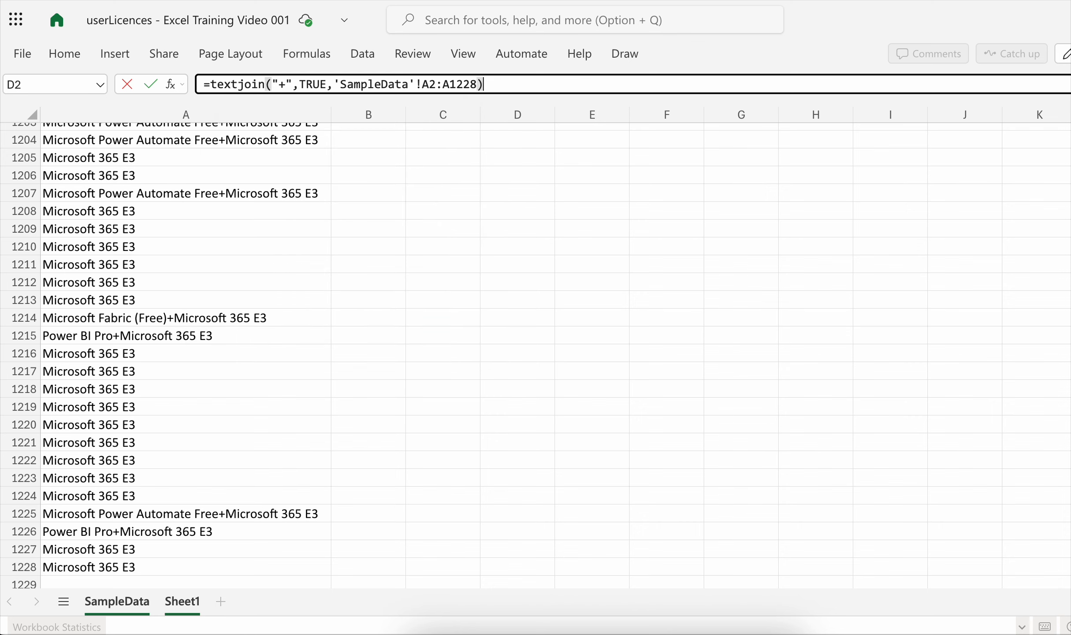
key(Return)
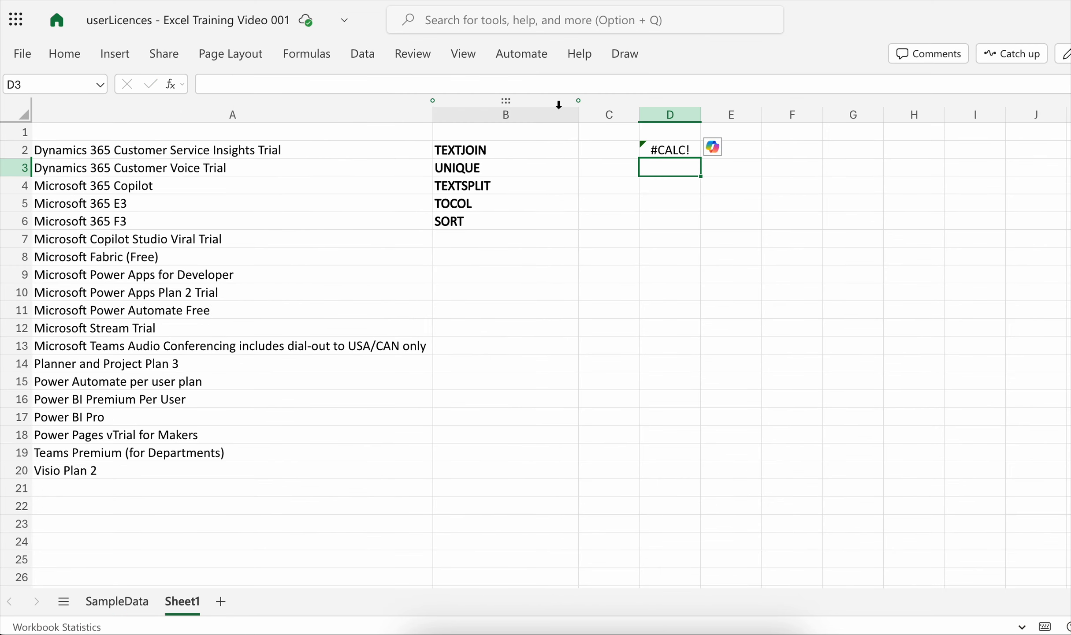
- Wrap the SampleData!A2:A1228 range in D2's TEXTJOIN formula in a UNIQUE function
click(674, 152)
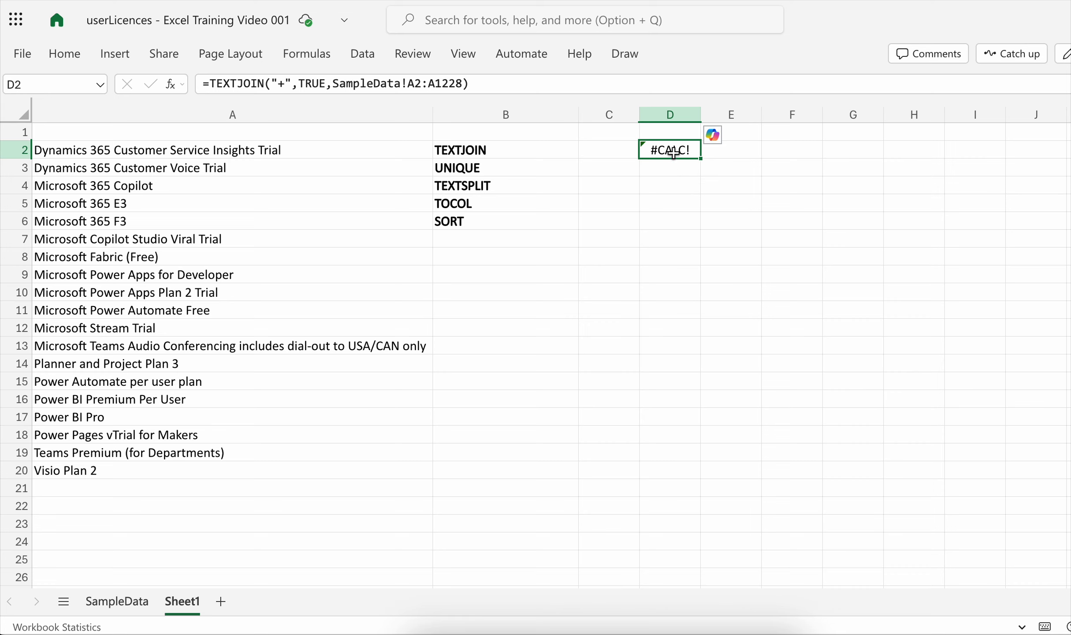
click(337, 85)
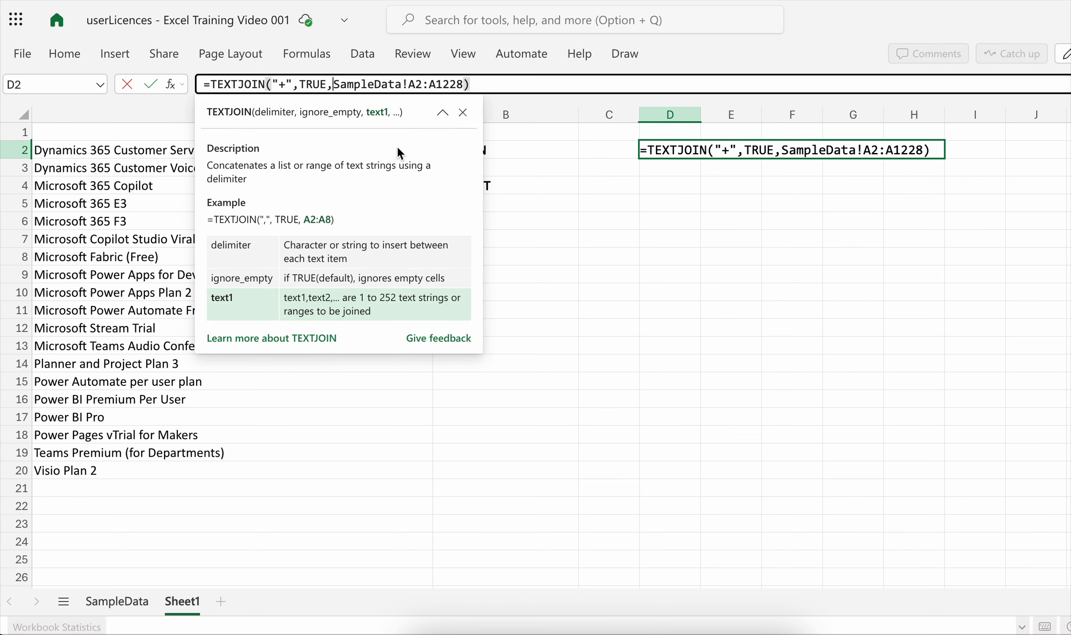
text(u)
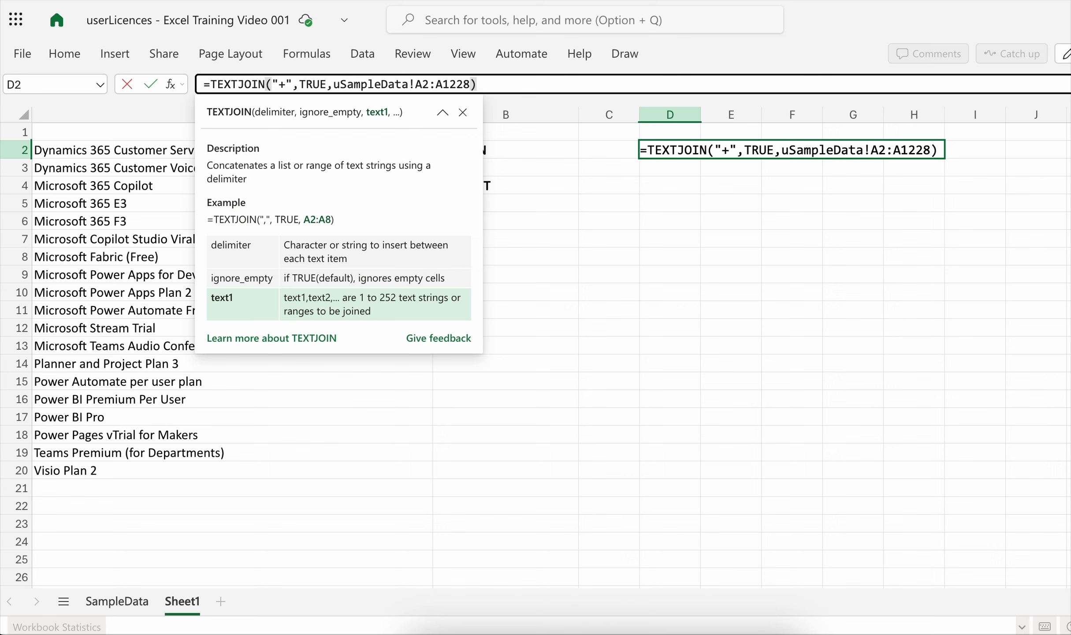
text(nique()
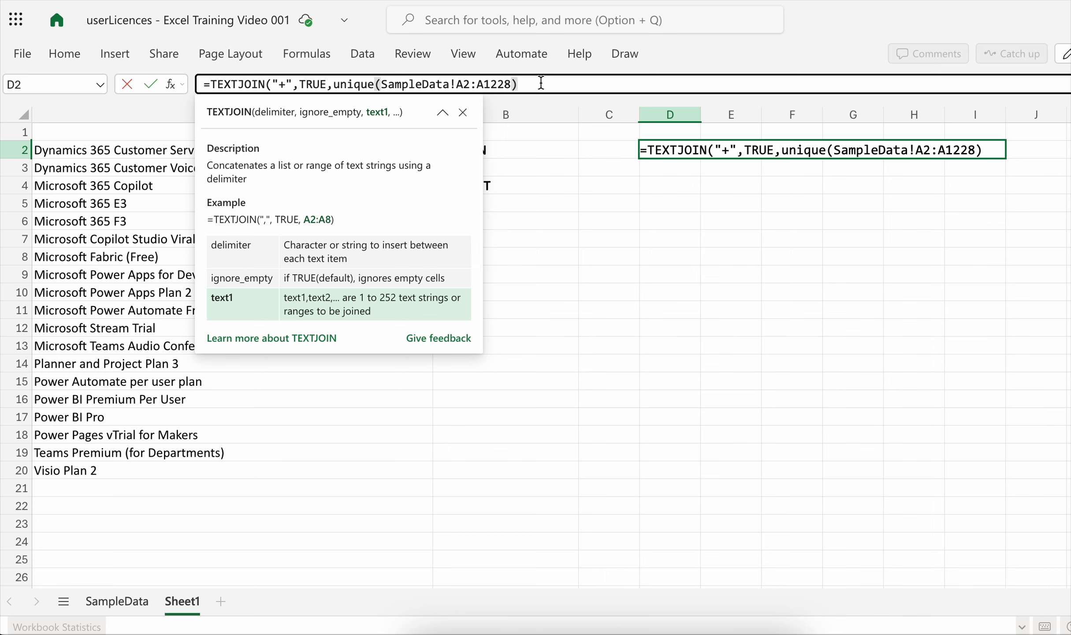
text())
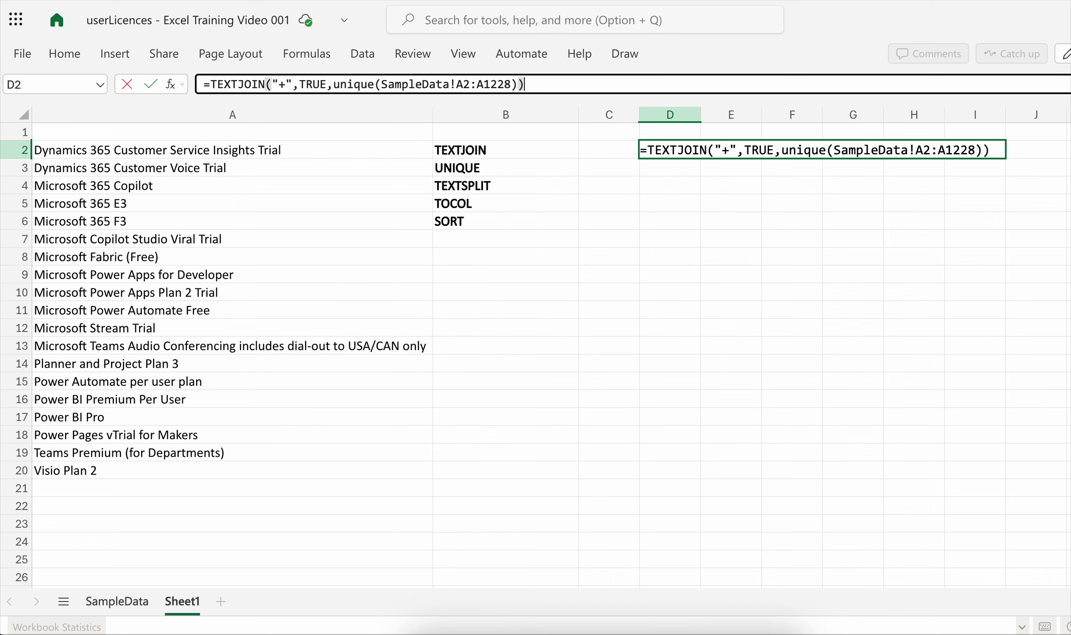
key(Return)
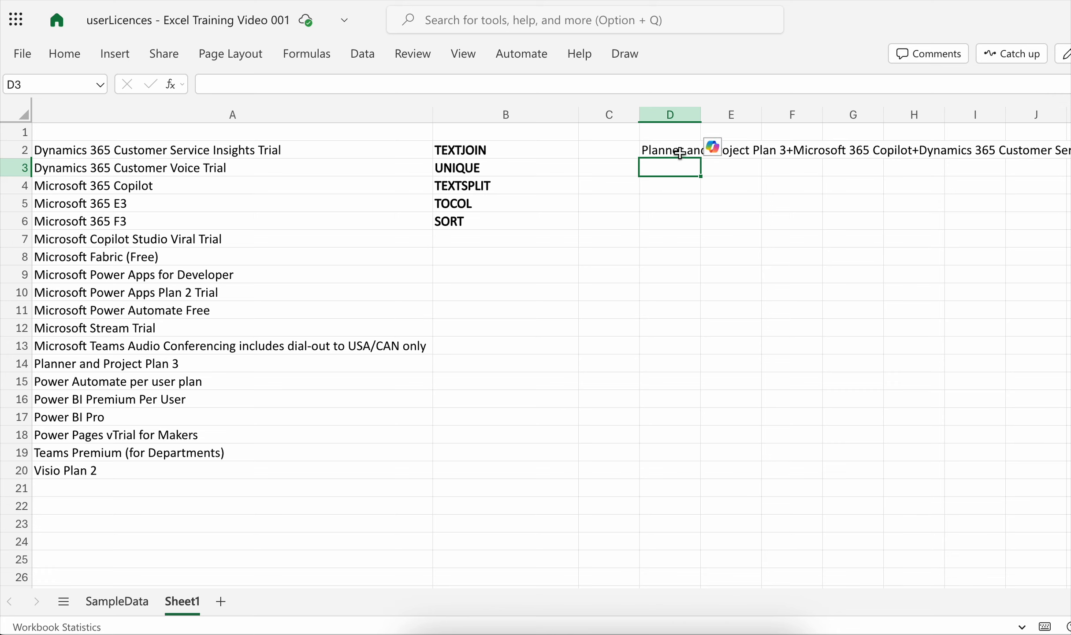
- Wrap D2's whole TEXTJOIN formula in TEXTSPLIT with "+" as the column delimiter
click(680, 153)
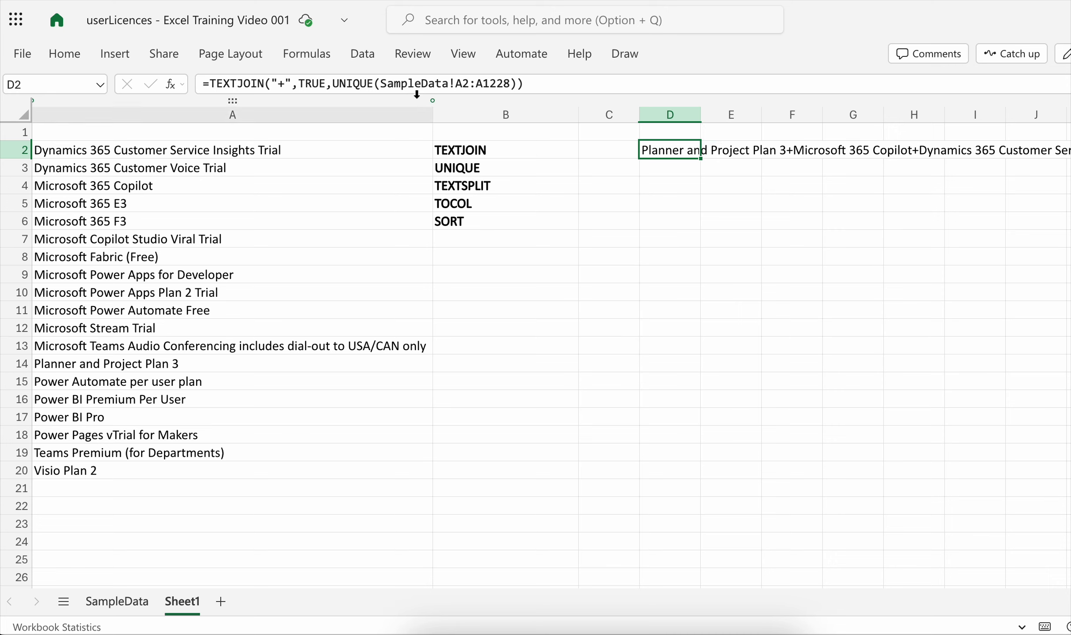
click(214, 83)
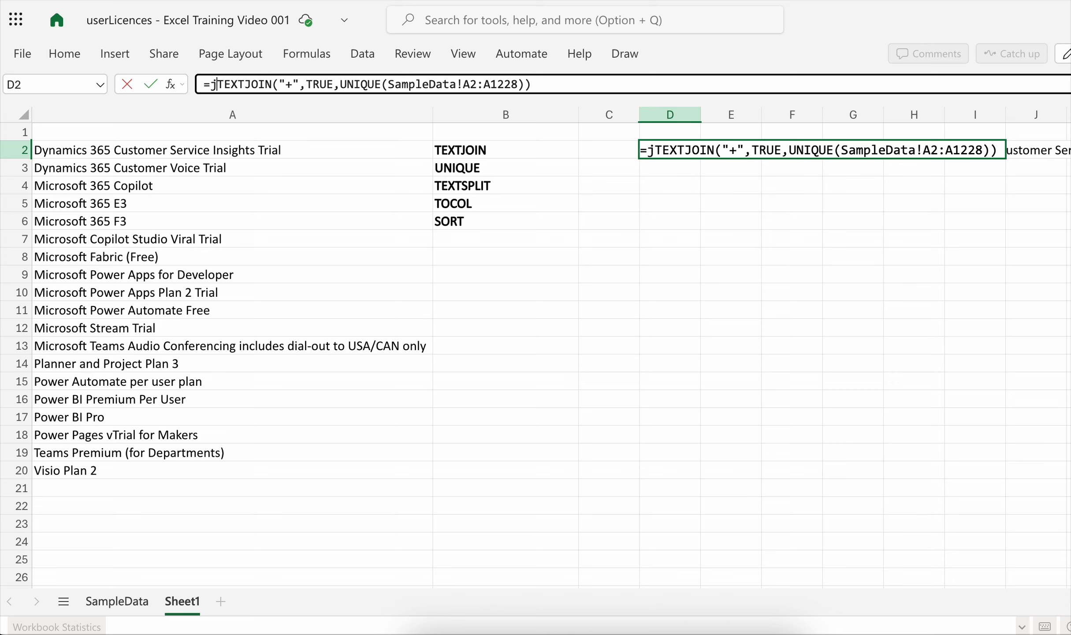
text(text)
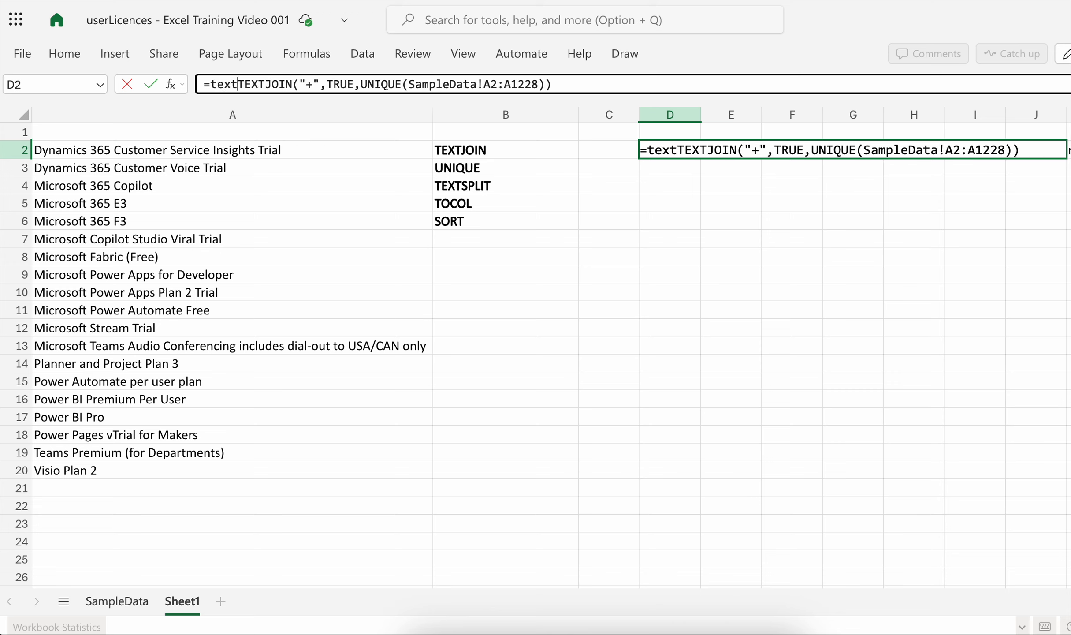
text(split()
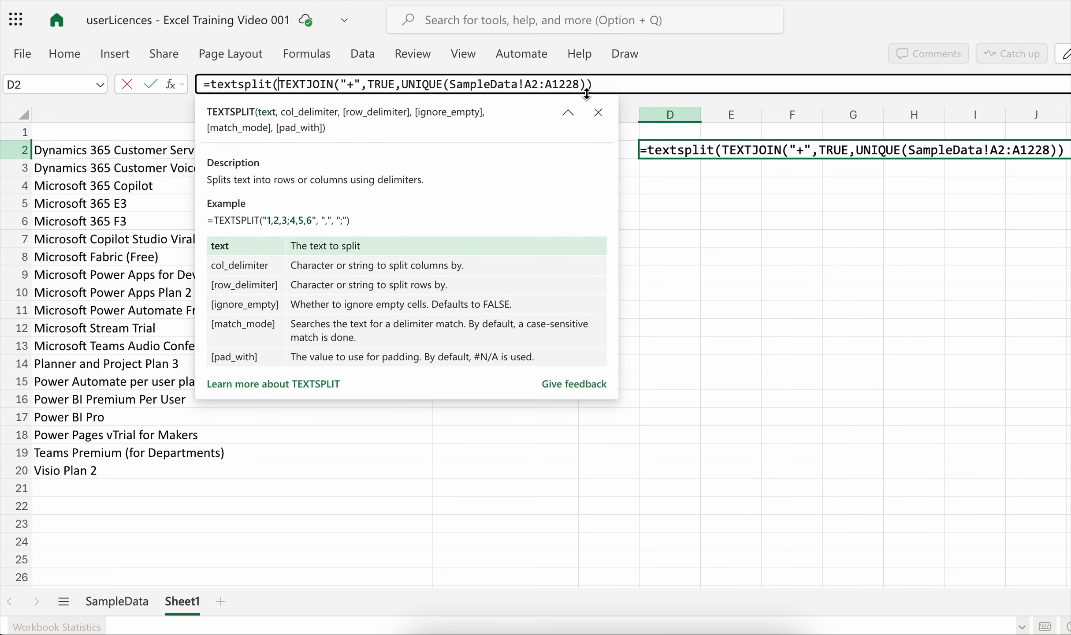
click(602, 86)
text(,")
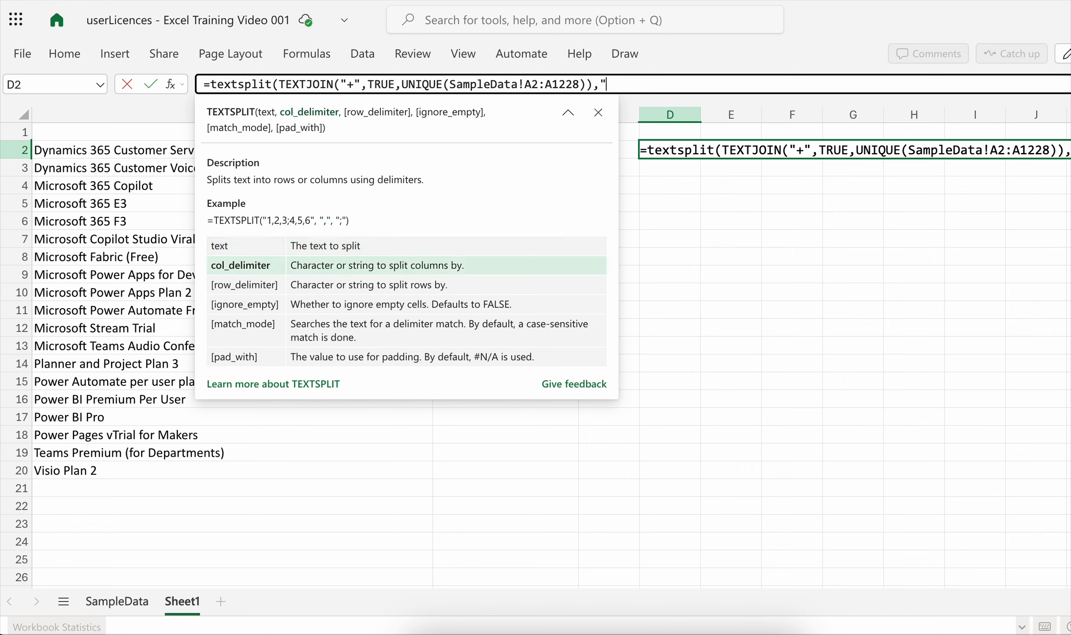
text(+"))
key(Return)
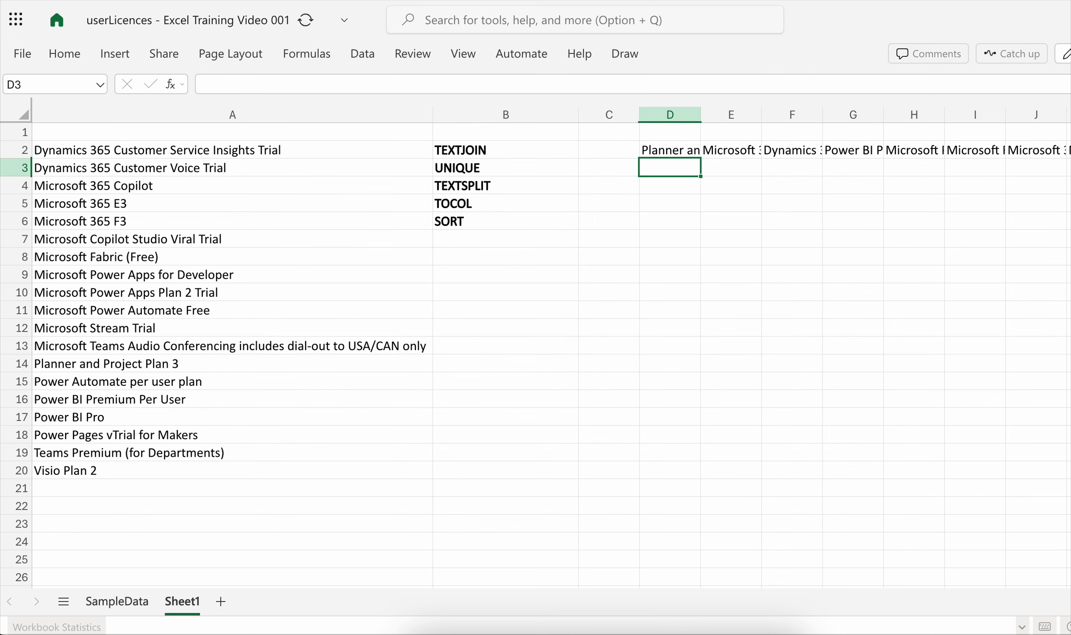
- Wrap D2's whole TEXTSPLIT formula in TOCOL so the split licences are returned as one column
click(731, 150)
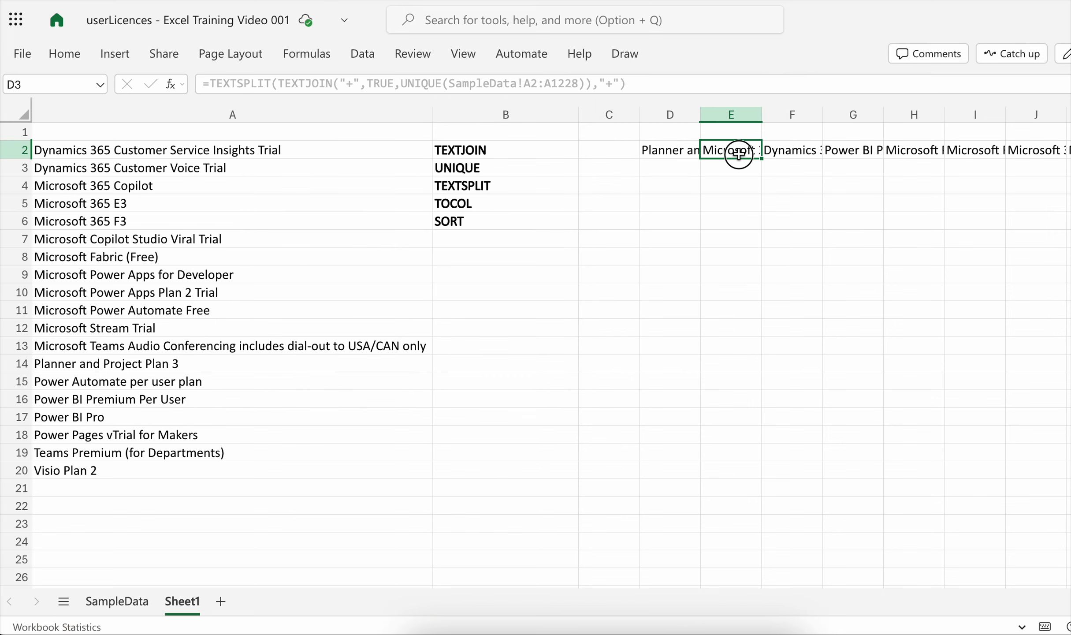
click(683, 150)
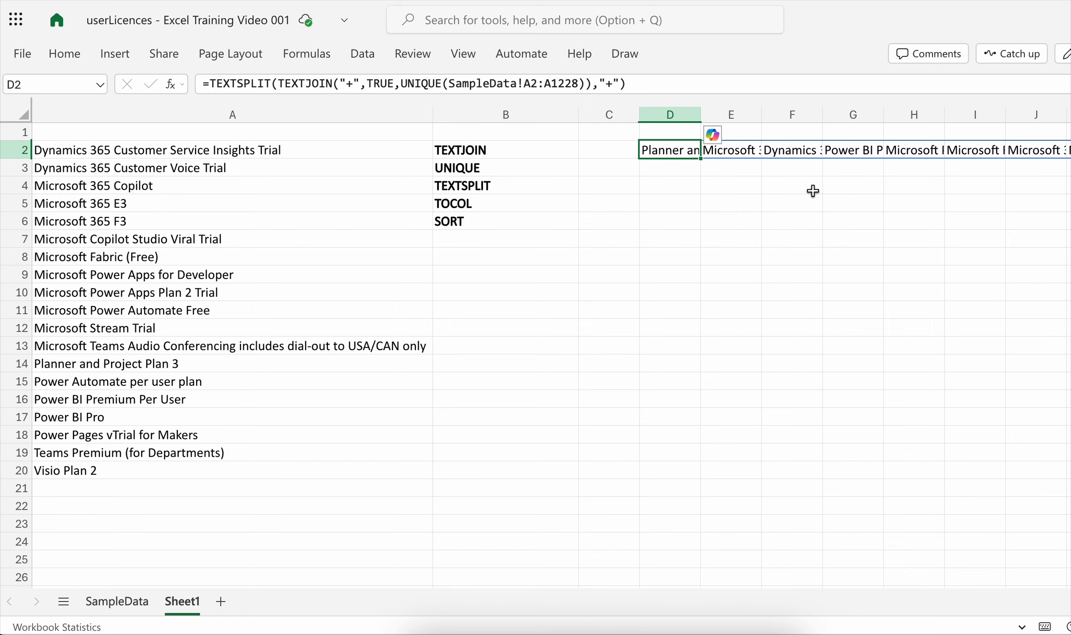
click(720, 199)
click(675, 150)
click(213, 84)
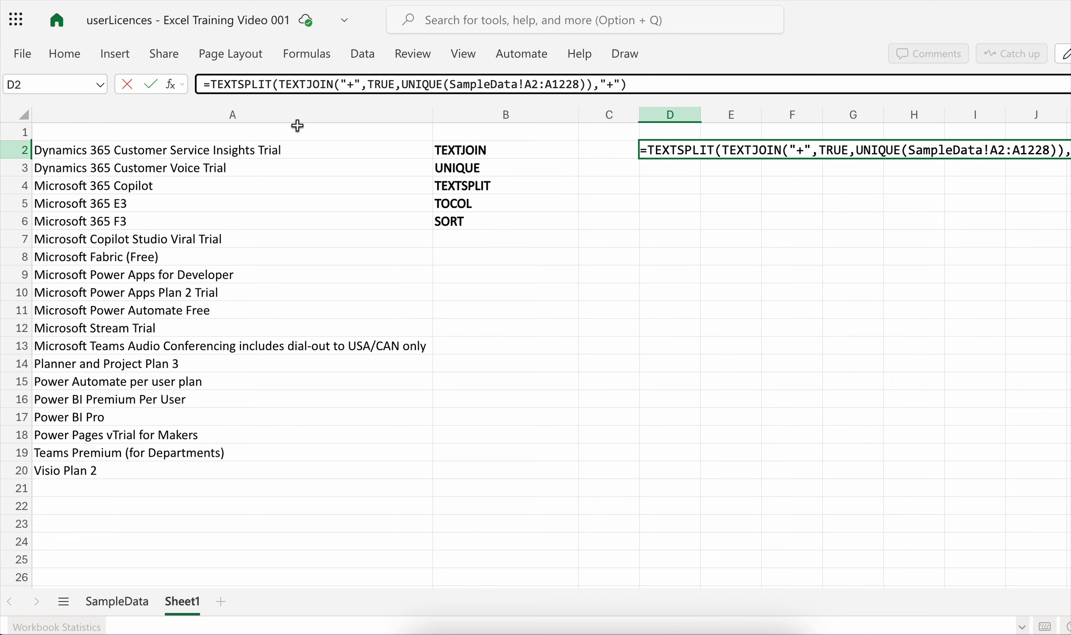
text(tocol()
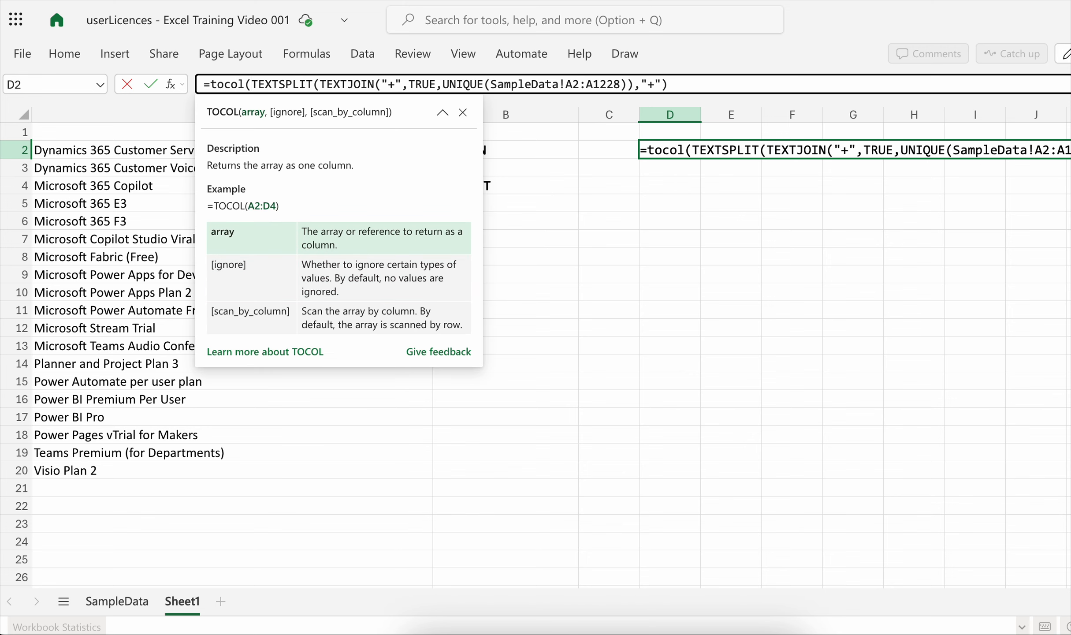
click(703, 89)
text())
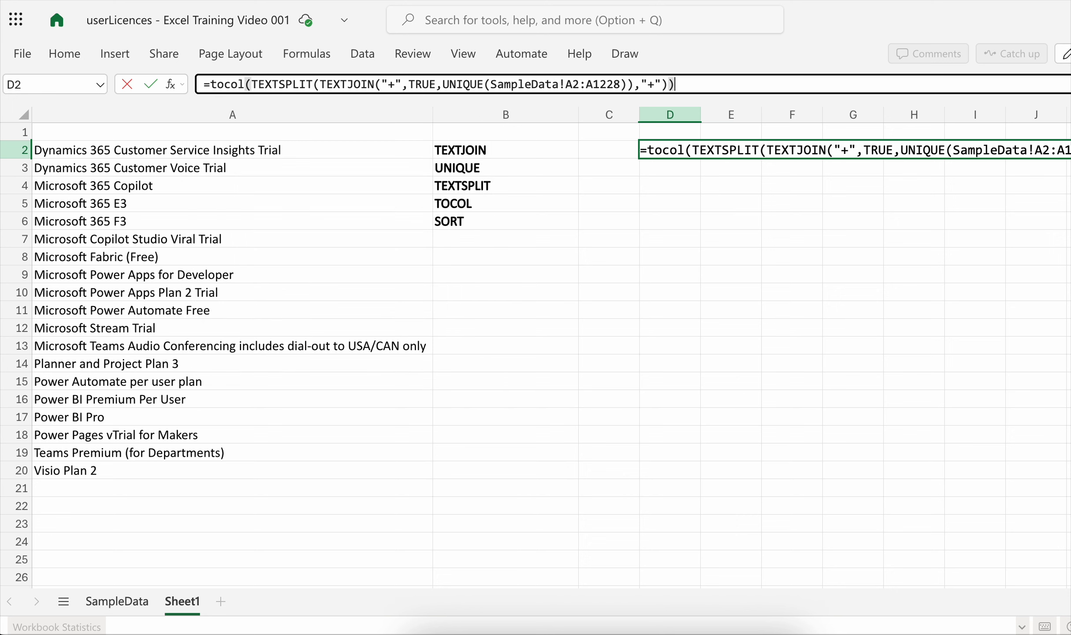
key(Return)
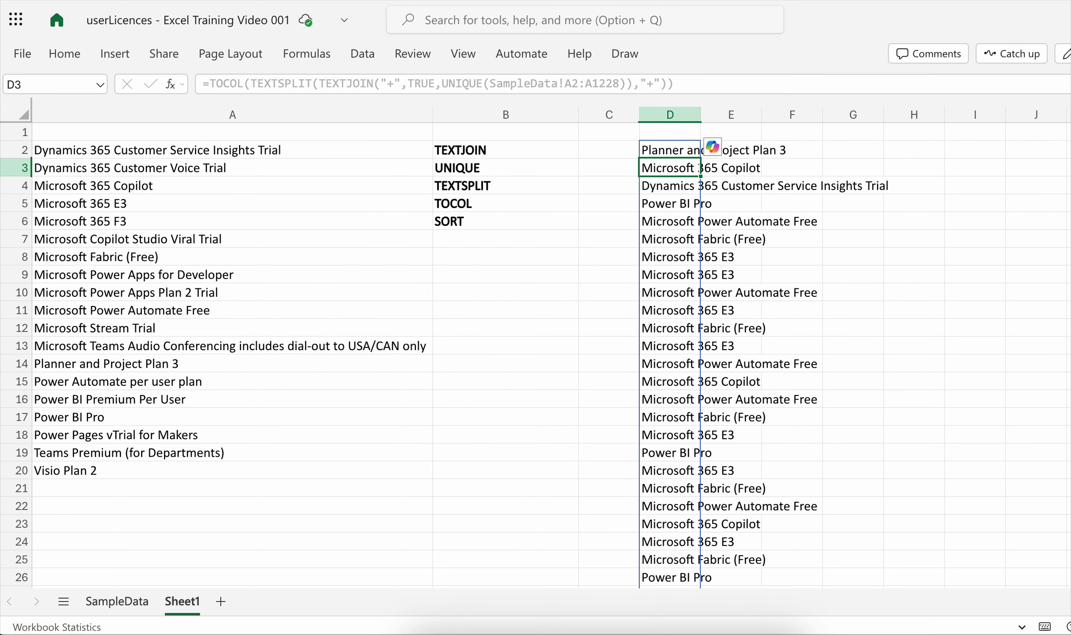
- Wrap D2's whole TOCOL formula in an outer UNIQUE function to remove the repeated licences
click(697, 149)
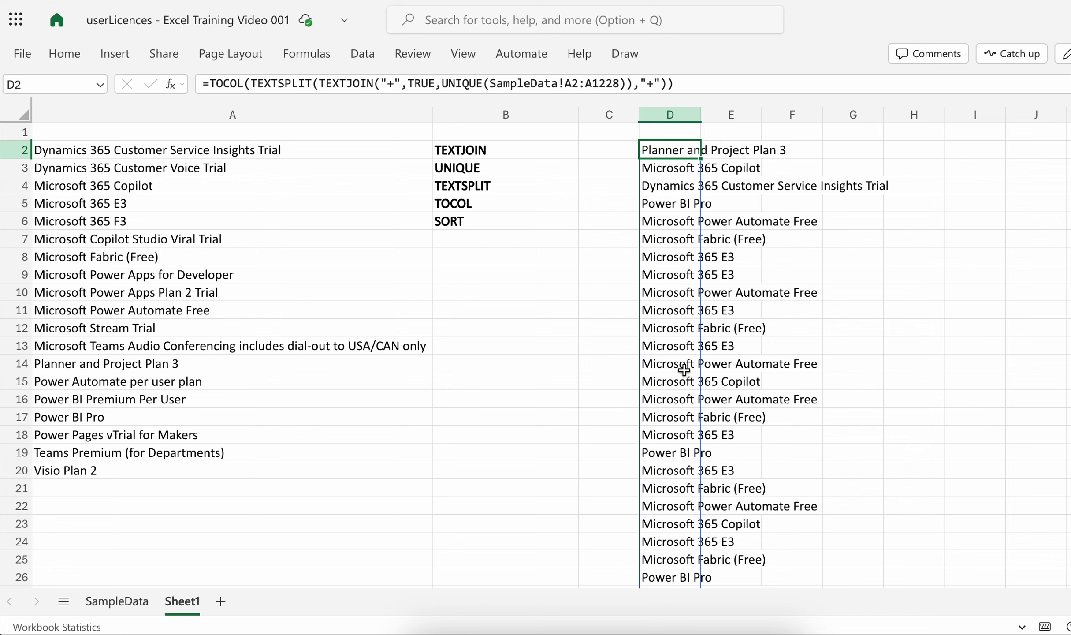
click(213, 81)
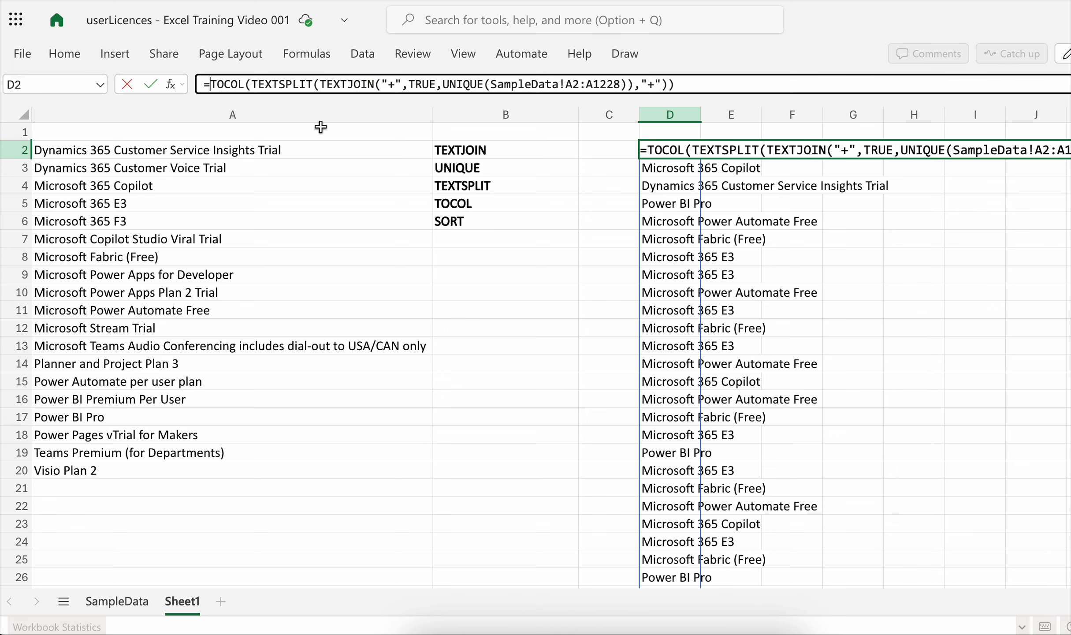
text(un)
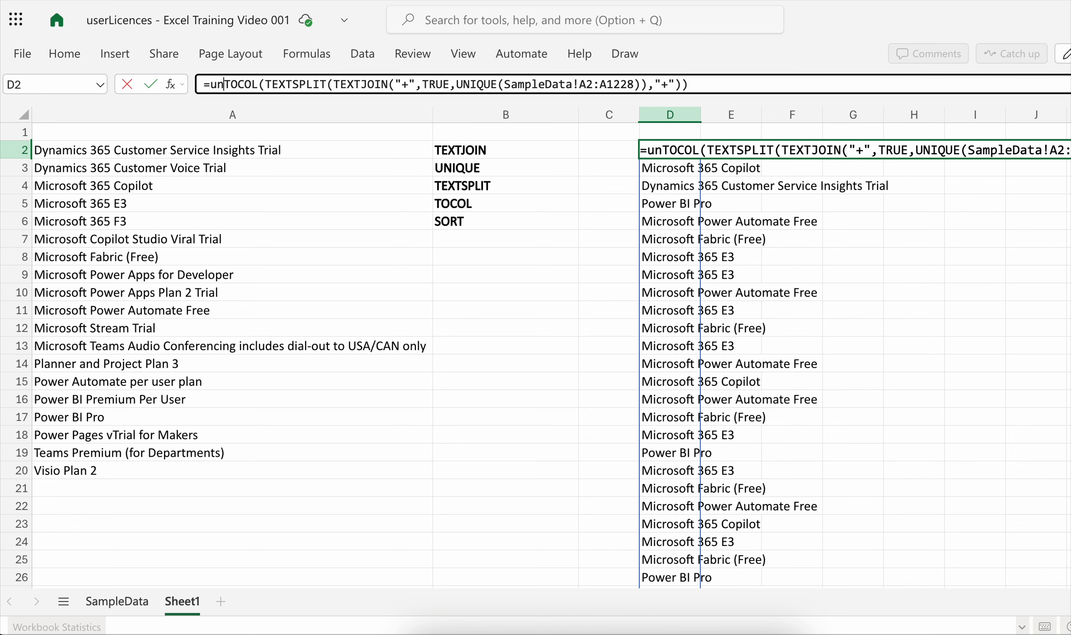
text(i)
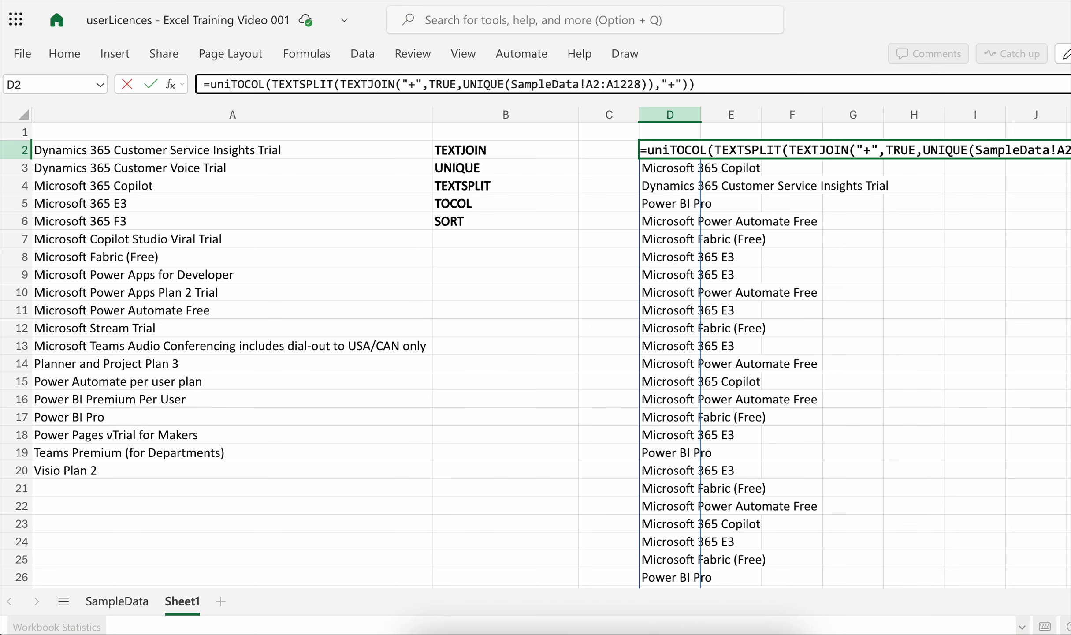
text(que()
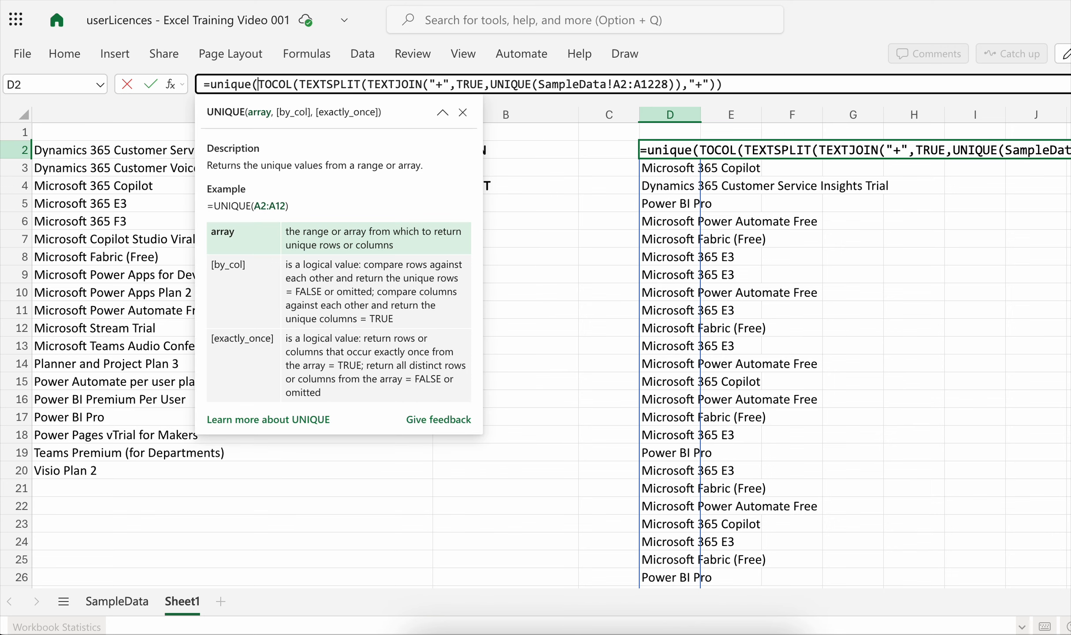
click(742, 86)
text())
key(Return)
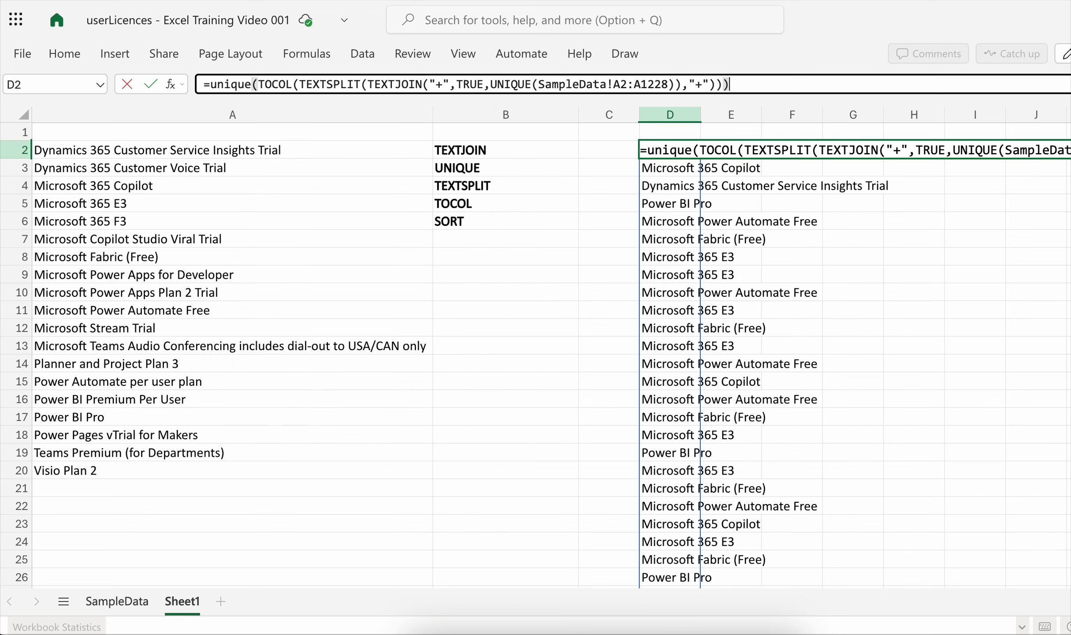
- Wrap D2's whole formula, starting from the outer UNIQUE, in SORT with the default ascending order
click(689, 148)
drag(688, 148, 687, 433)
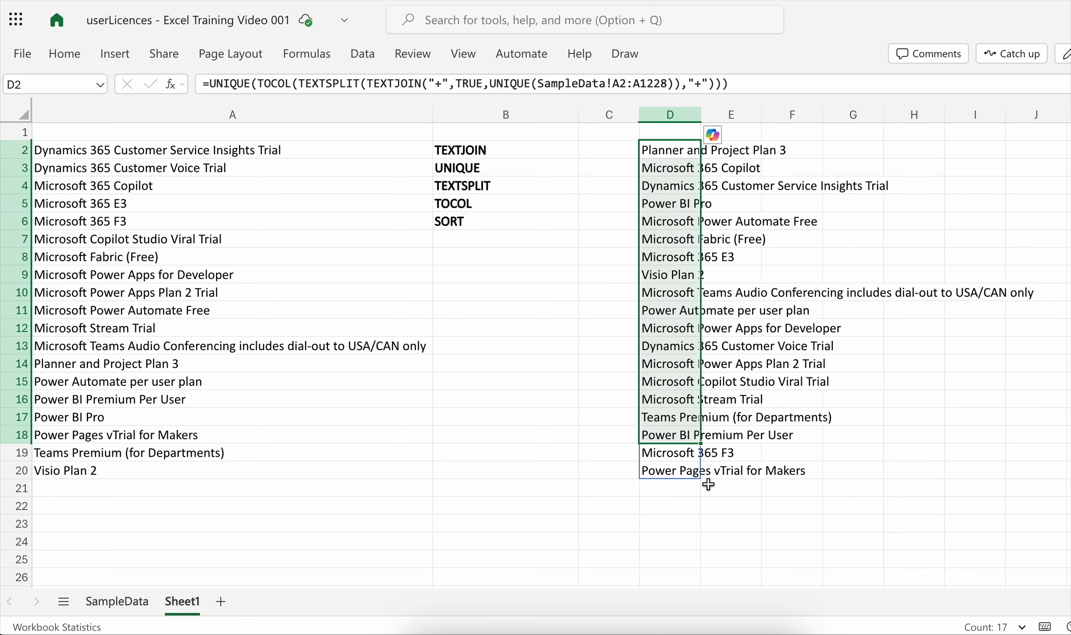
click(668, 504)
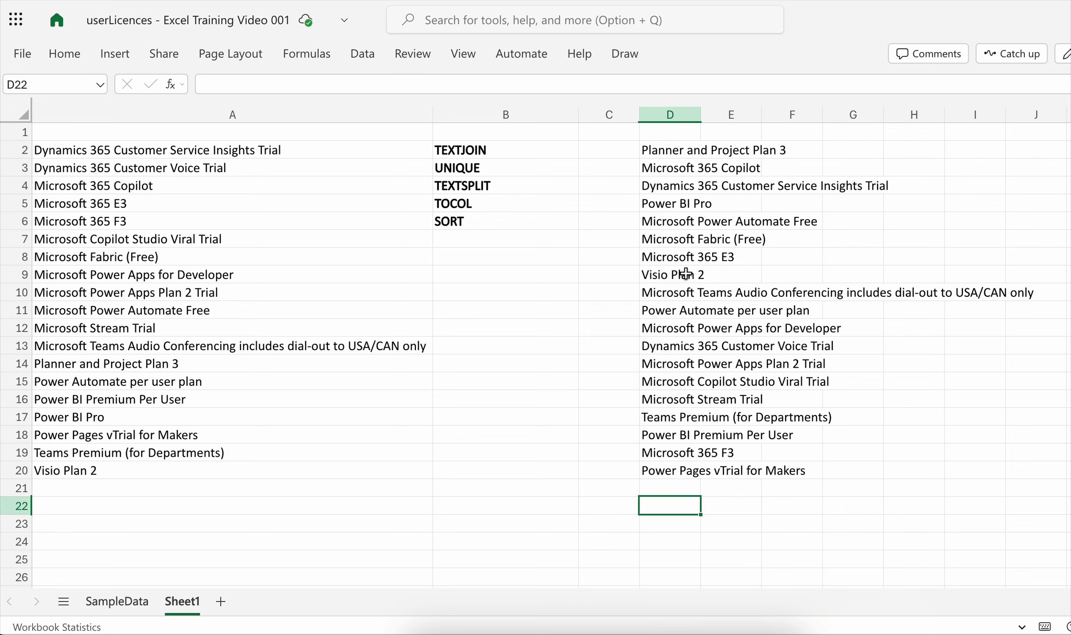
click(686, 152)
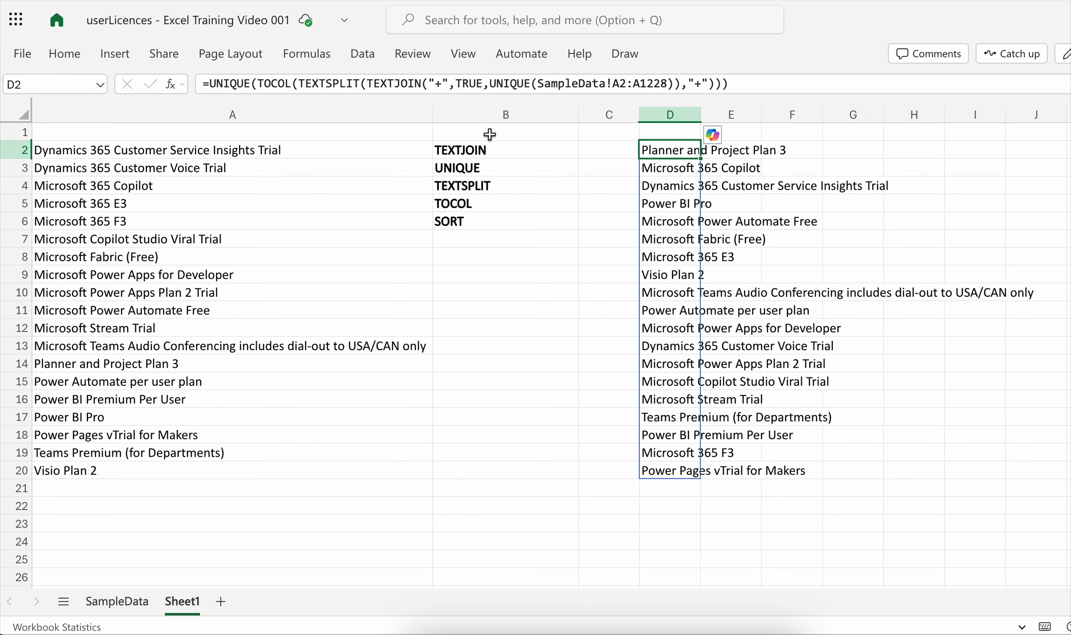
click(207, 85)
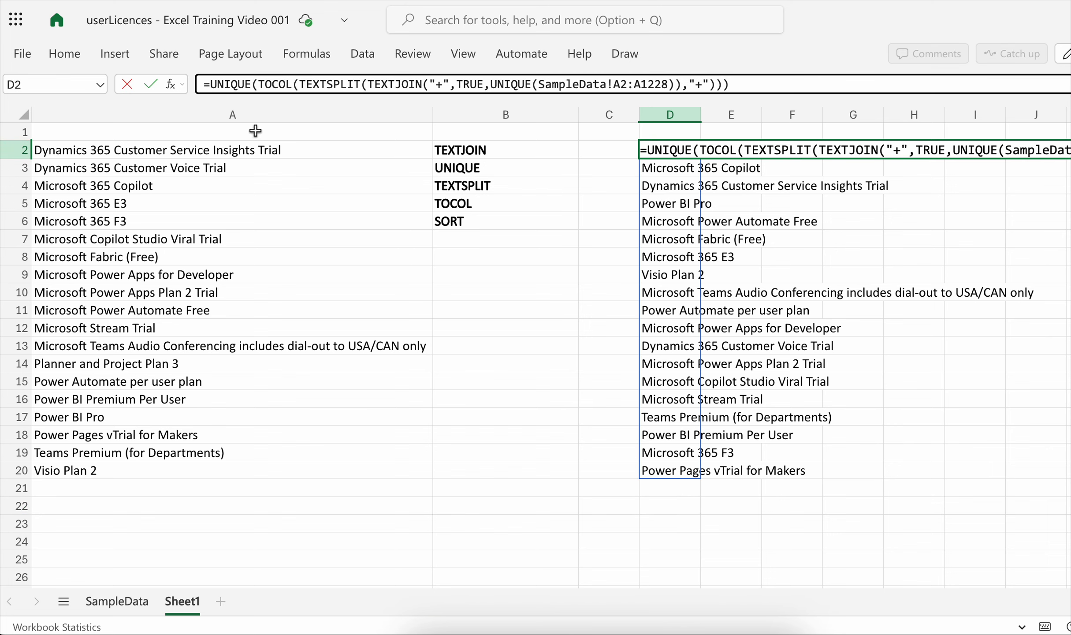
text(sort()
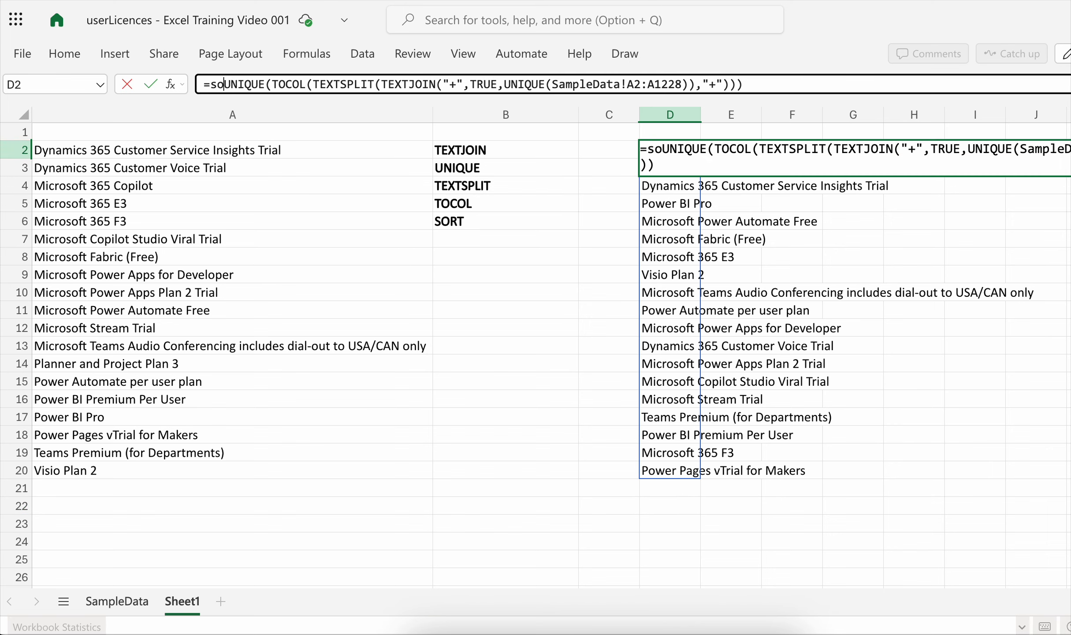
click(807, 85)
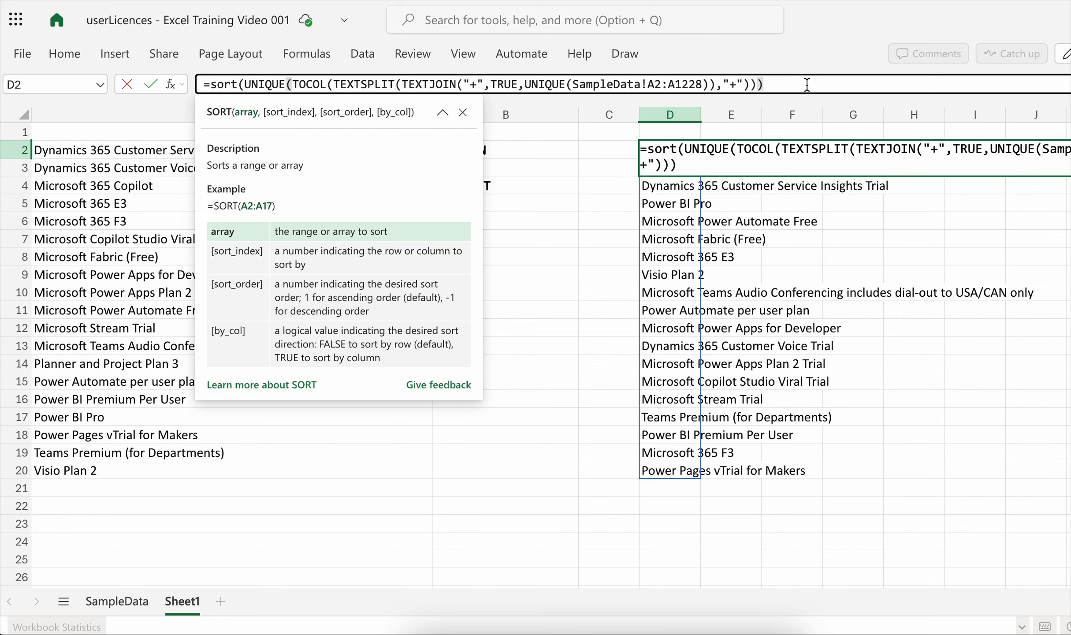
text())
key(Return)
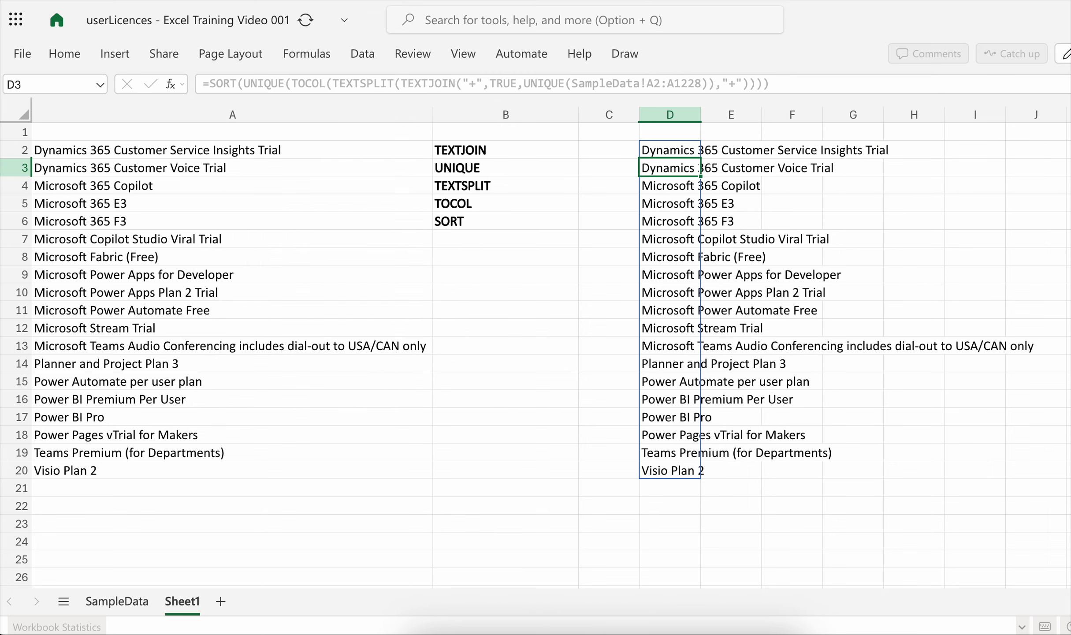